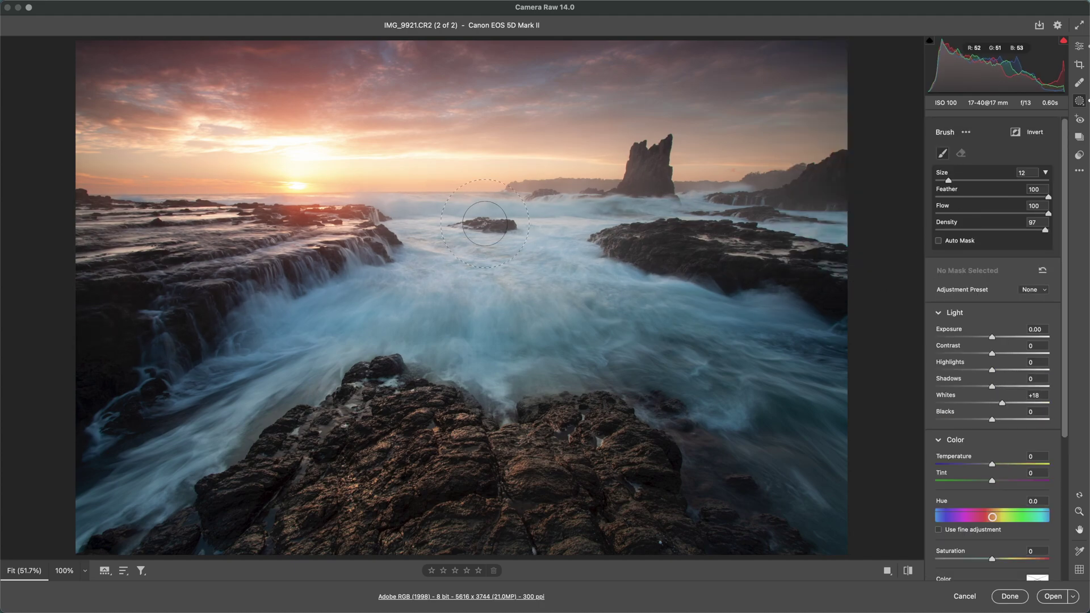
Preview the finished edit, revert to the original IMG_9921.CR2, and show its Basic panel (As Shot 4900, -9).
click(796, 57)
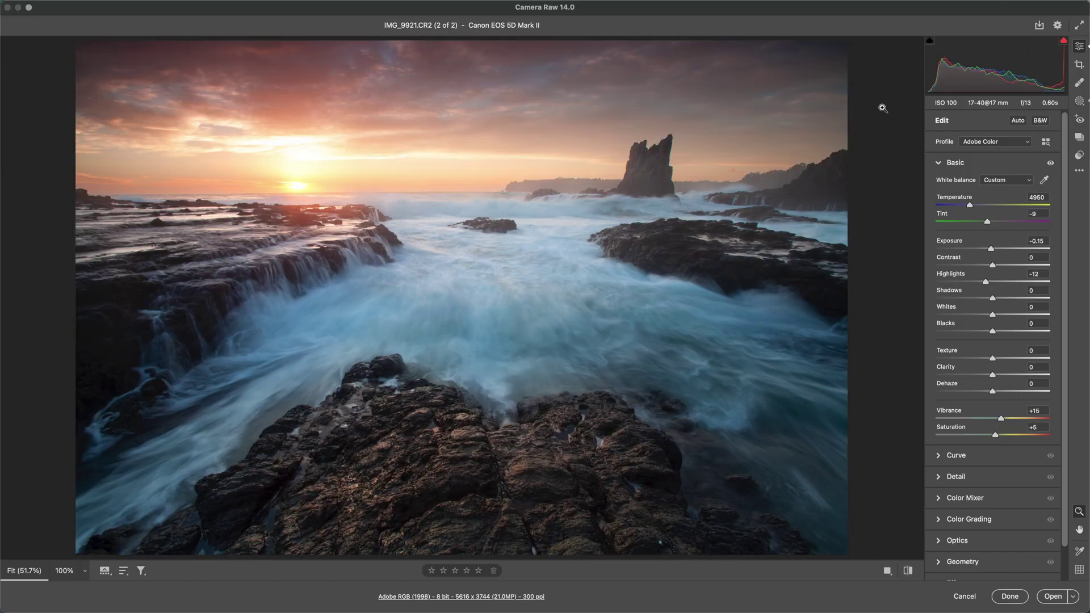
key(super+z)
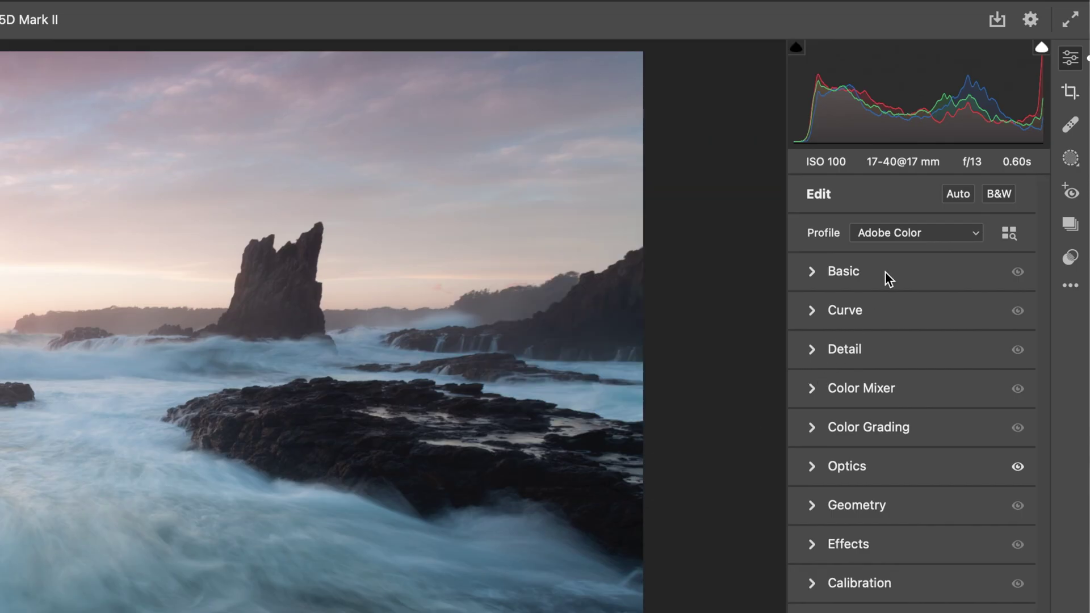
click(832, 276)
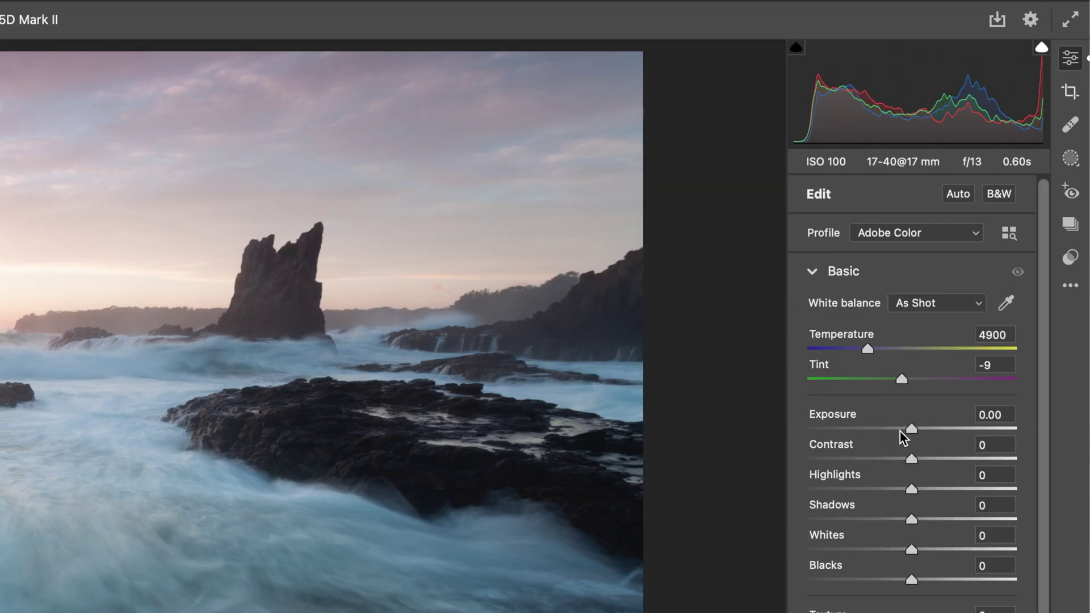
Try a darker Exposure, return it to 0.00, and collapse the Basic panel.
drag(911, 428, 910, 429)
click(825, 268)
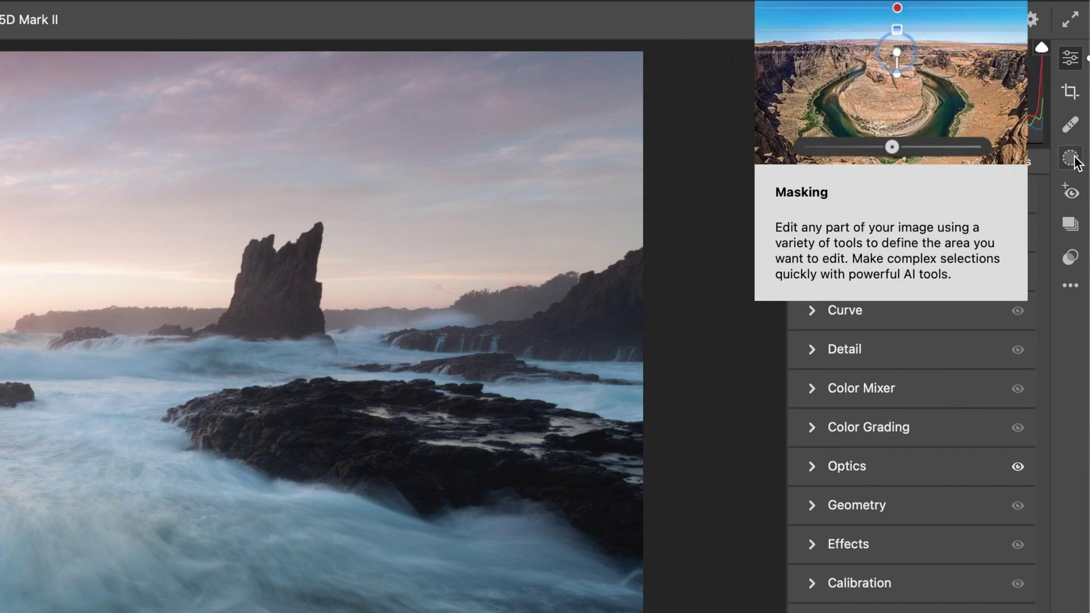
Start a new brush mask (size 8, feather 100, flow 100, density 25) from the Masking tools.
click(1072, 165)
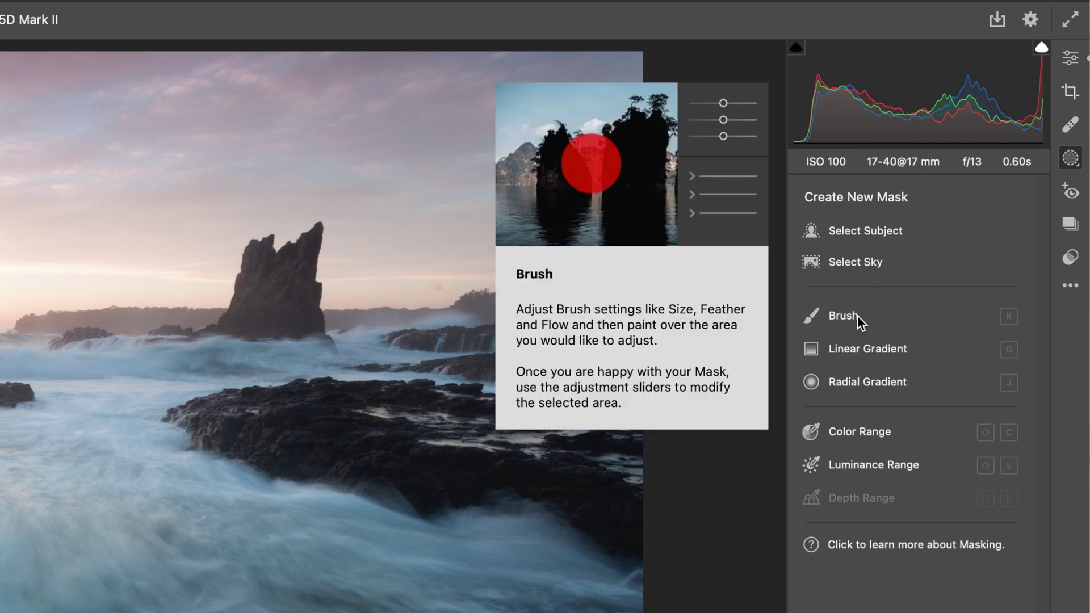
click(939, 316)
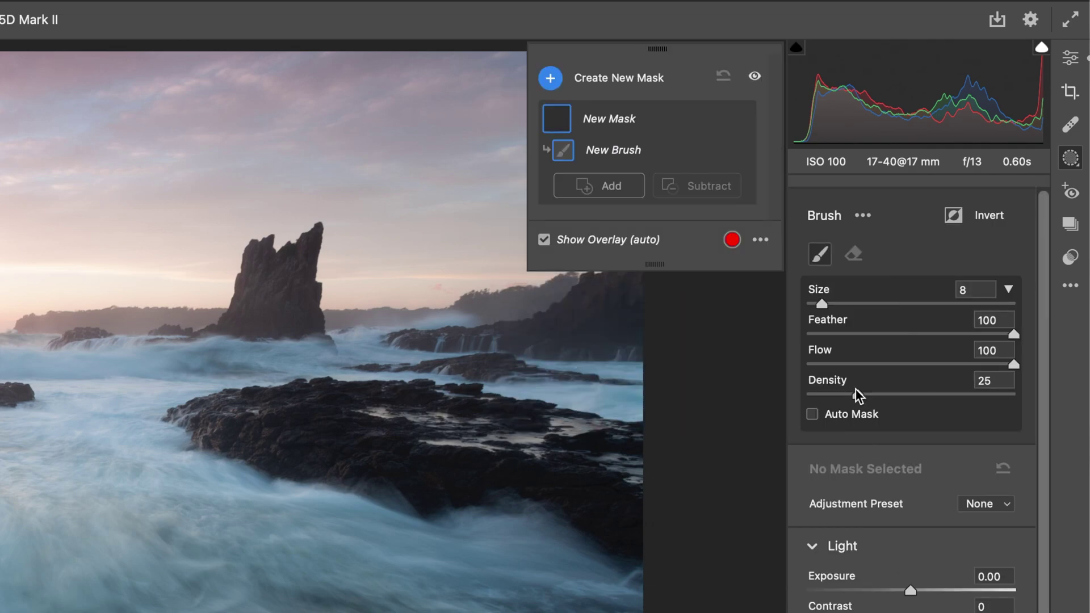
Paint Mask 1 over the rocks with a larger brush at Density 100, Whites +40, Temperature +13.
drag(857, 398, 886, 391)
scroll(922, 445, down, 1)
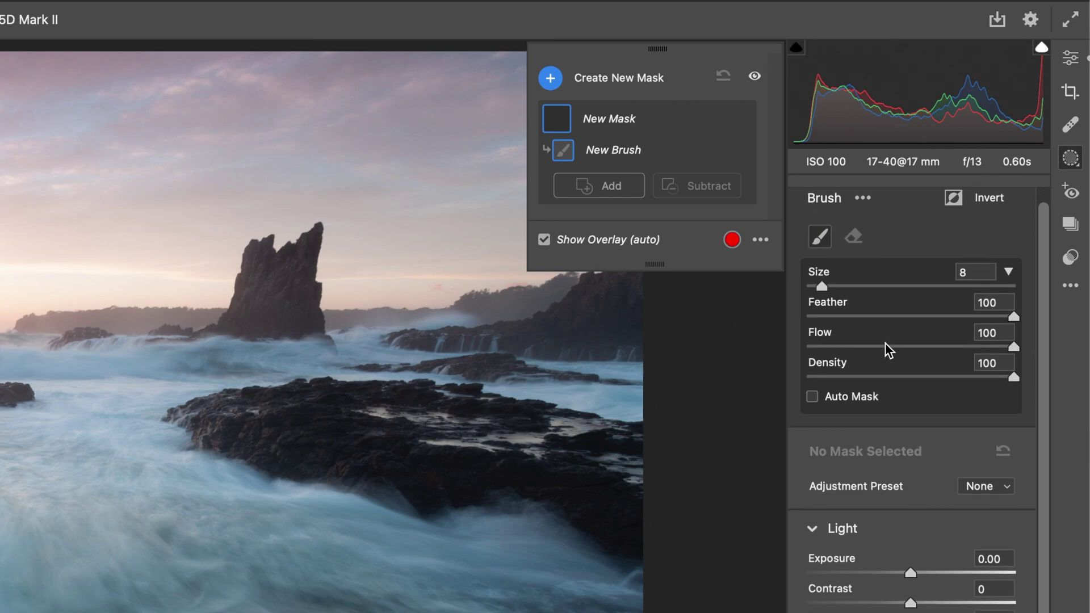
scroll(967, 400, down, 4)
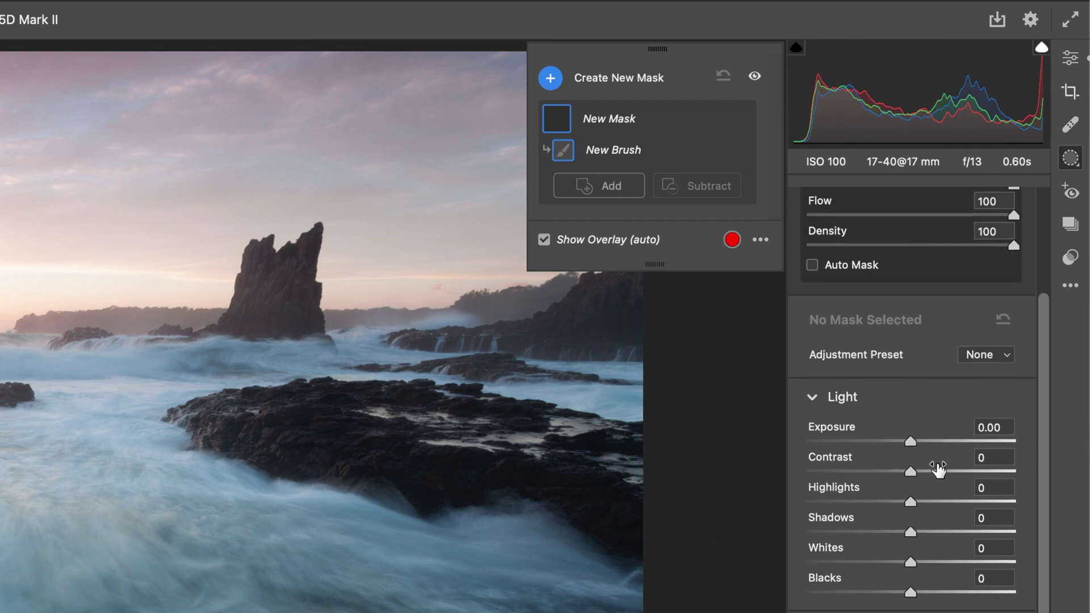
drag(939, 562, 952, 561)
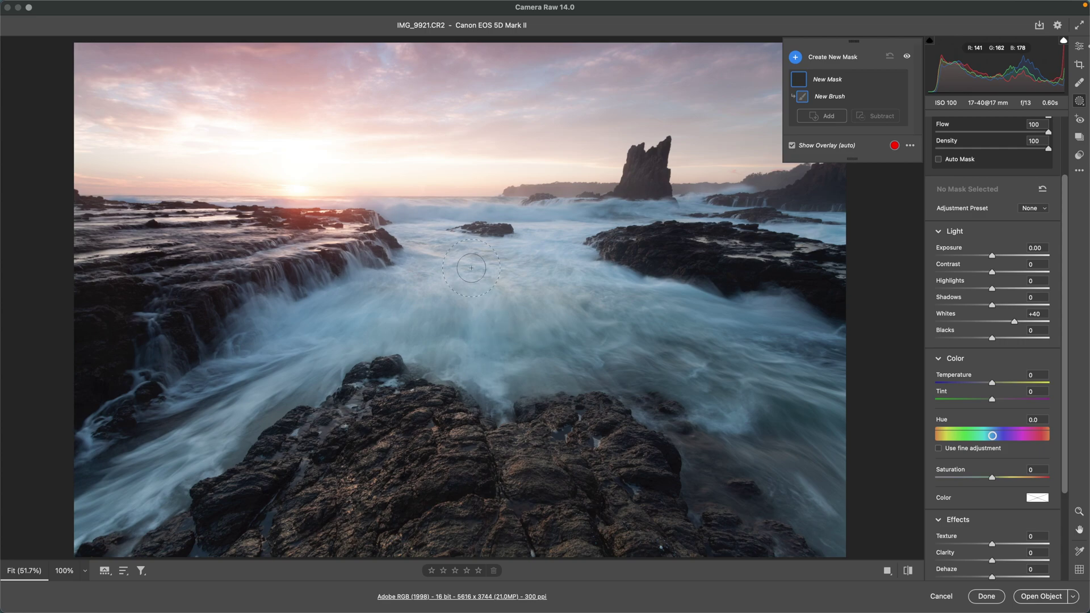
key(bracketright)
key(bracketright)
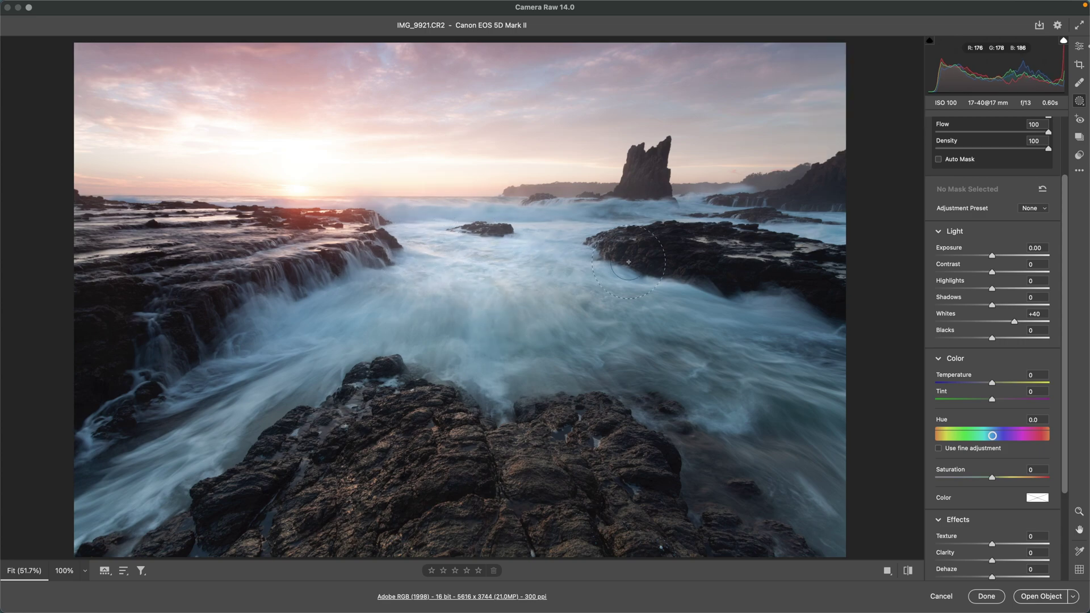
mouse_move(494, 507)
mouse_down()
mouse_move(538, 465)
mouse_move(363, 444)
mouse_move(387, 413)
mouse_move(306, 498)
mouse_up()
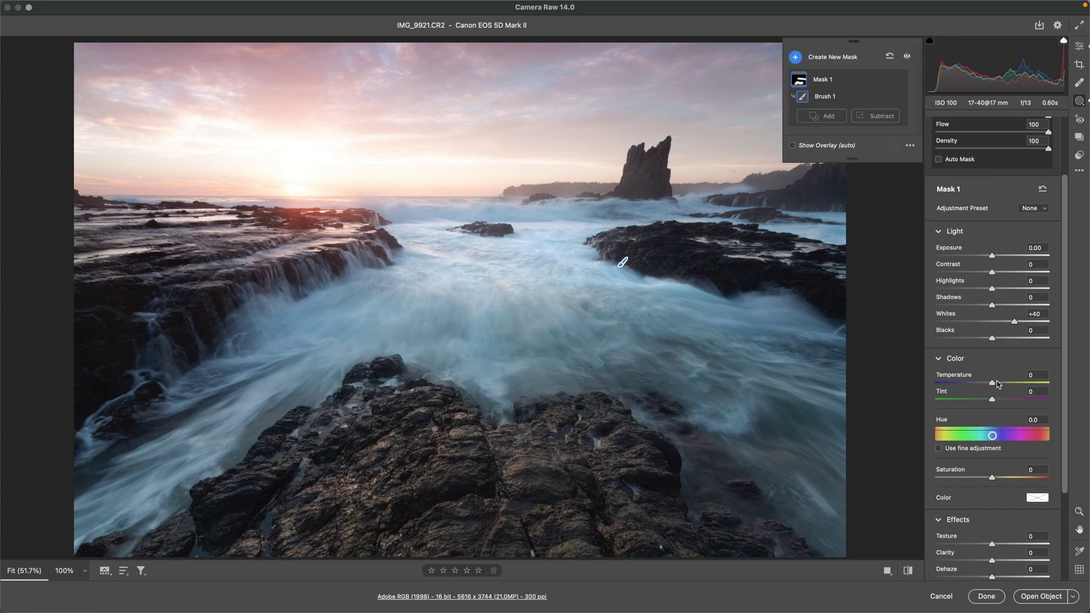
drag(995, 385, 1002, 385)
Reopen Mask 1 and lower its Whites to +25.
key(k)
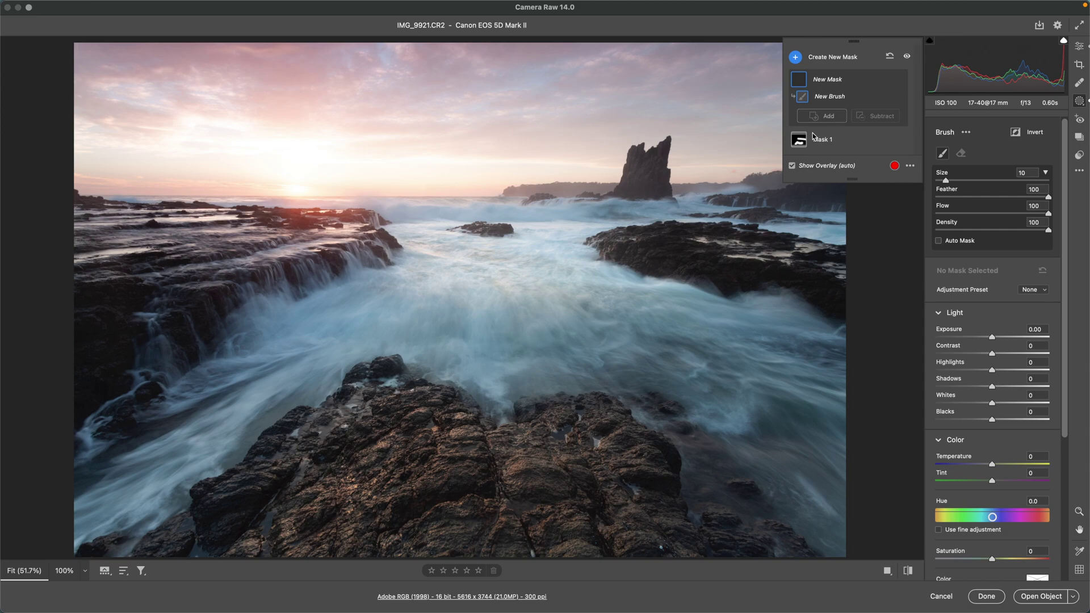
mouse_move(831, 137)
click(831, 140)
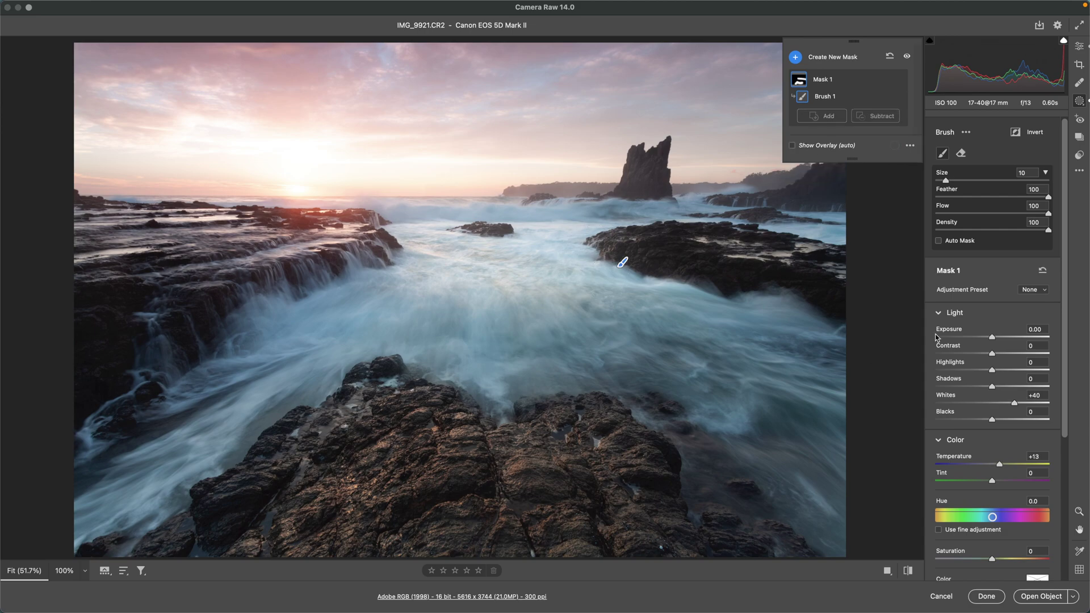
drag(1004, 401, 1006, 404)
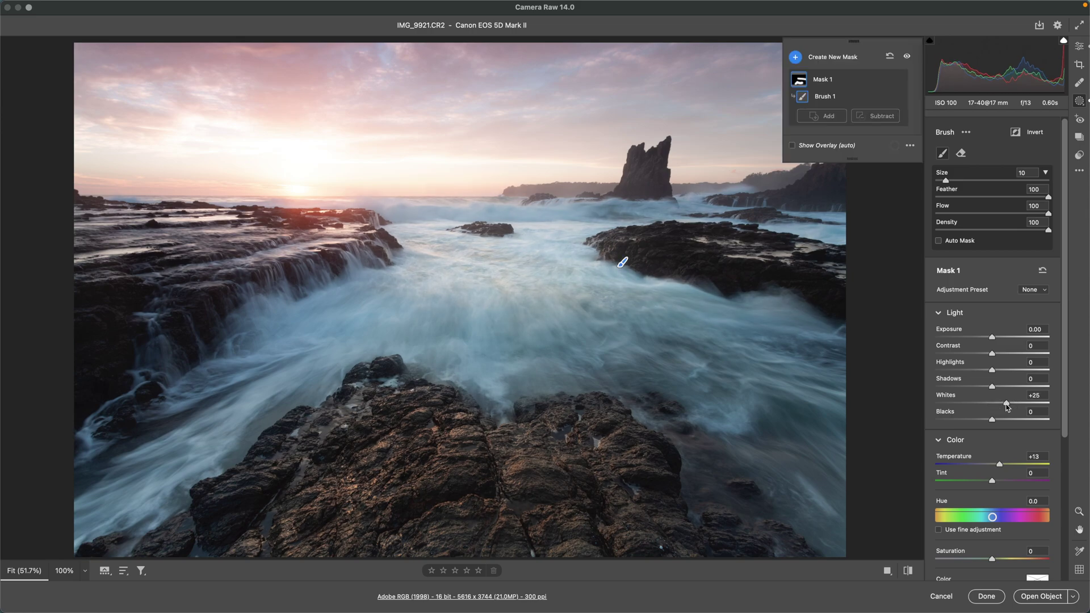
Add Mask 2 as a brush on the foreground rocks with Temperature +20 and Clarity +16.
click(833, 59)
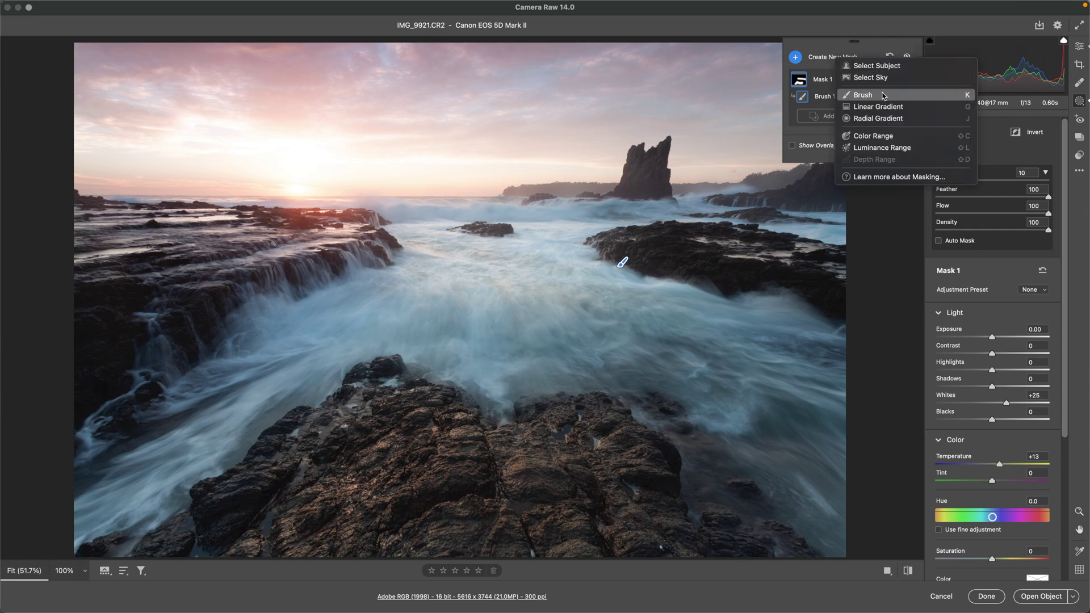
click(885, 96)
scroll(964, 377, down, 5)
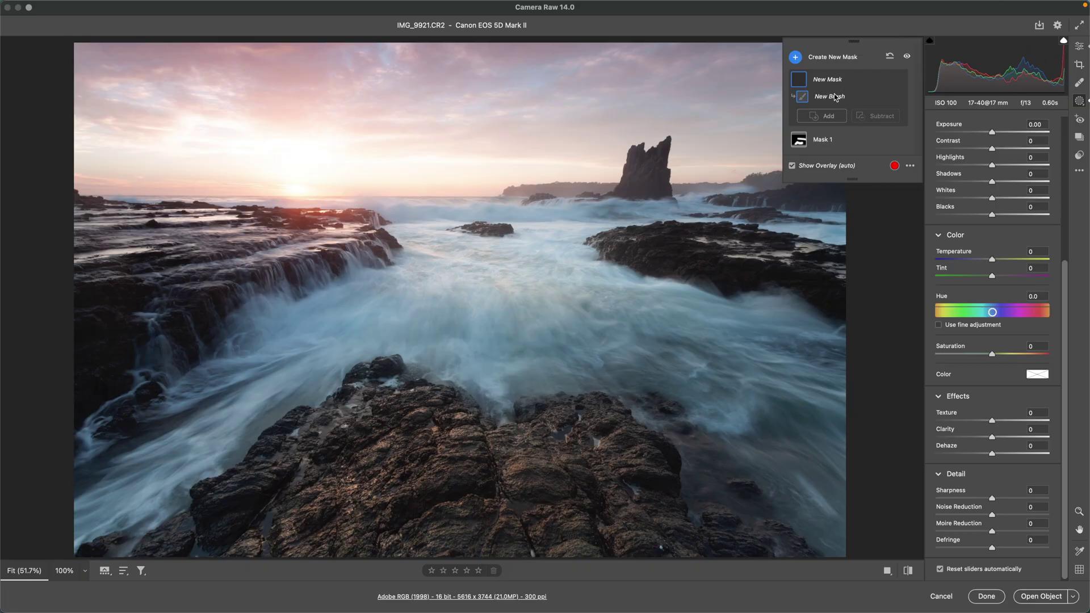
drag(1004, 261, 1004, 262)
drag(992, 437, 1002, 437)
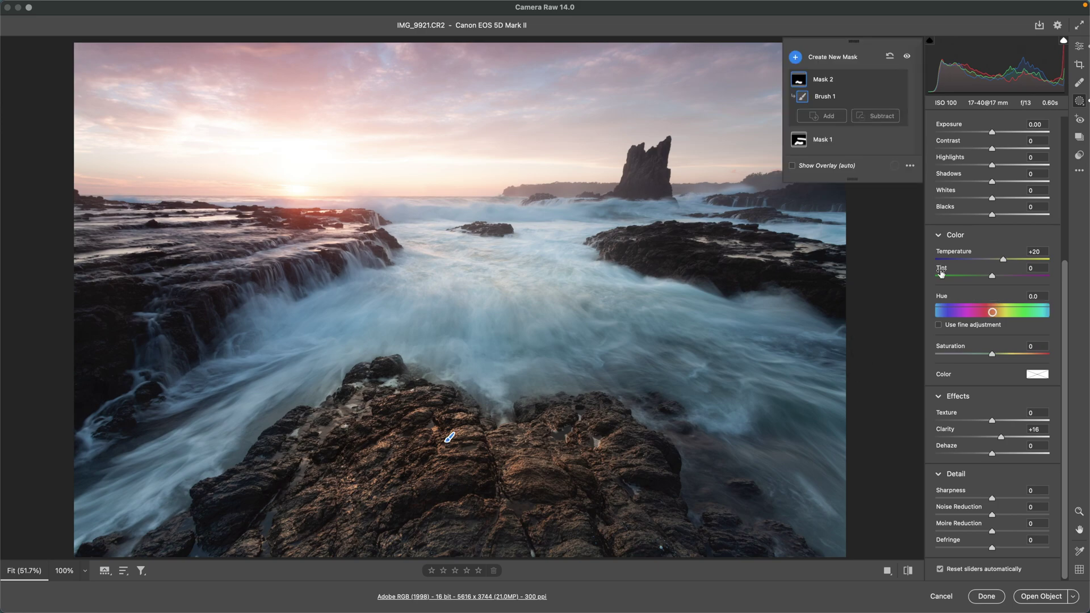
key(k)
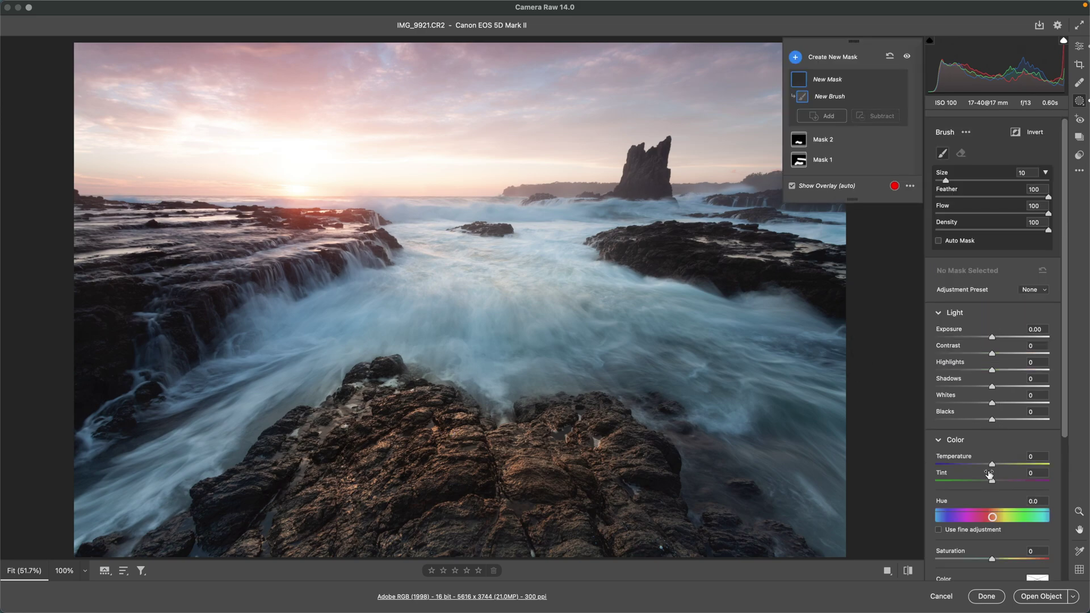
Give Mask 3 Dehaze -8 and a gentle warm tint, settling Temperature at +9.
drag(993, 464, 1002, 465)
scroll(989, 432, down, 5)
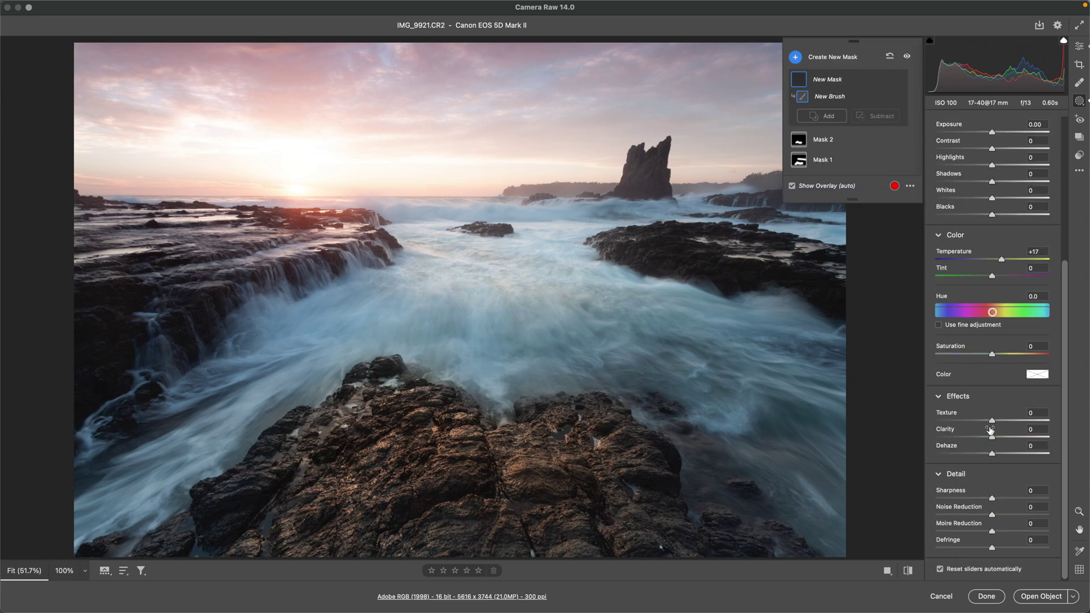
drag(994, 459, 990, 458)
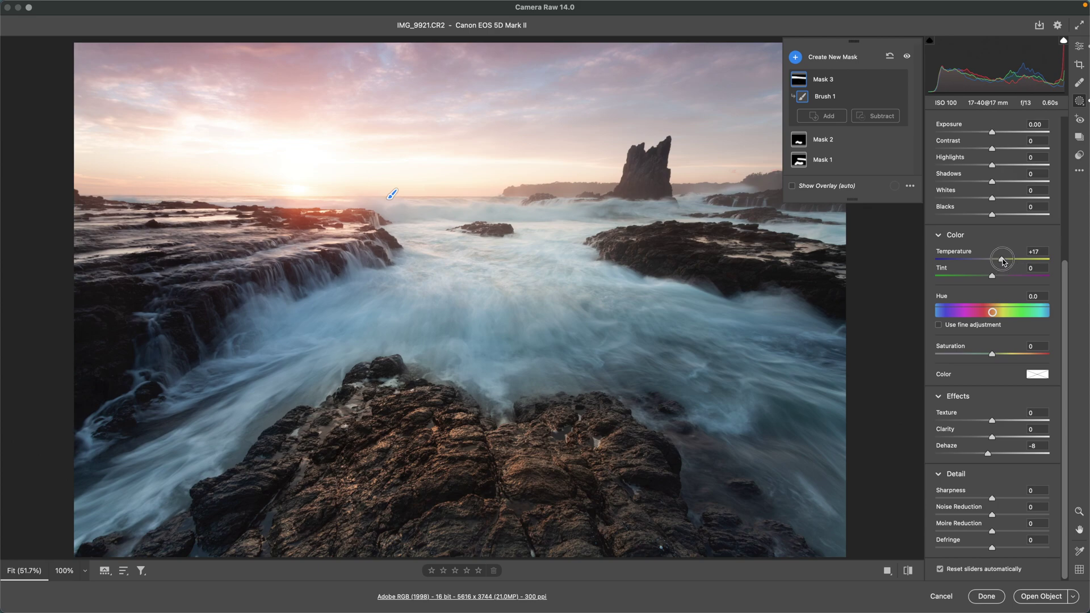
drag(1002, 264, 999, 263)
click(834, 57)
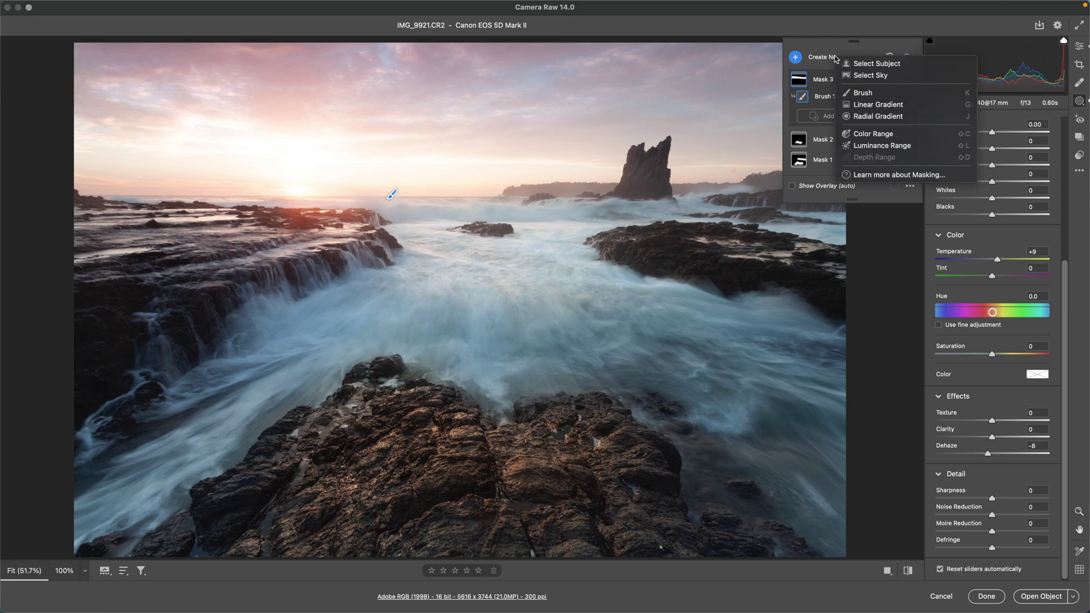
Mask the sky with Select Sky and set Exposure -0.65, Highlights -13, Temperature +8.
click(868, 75)
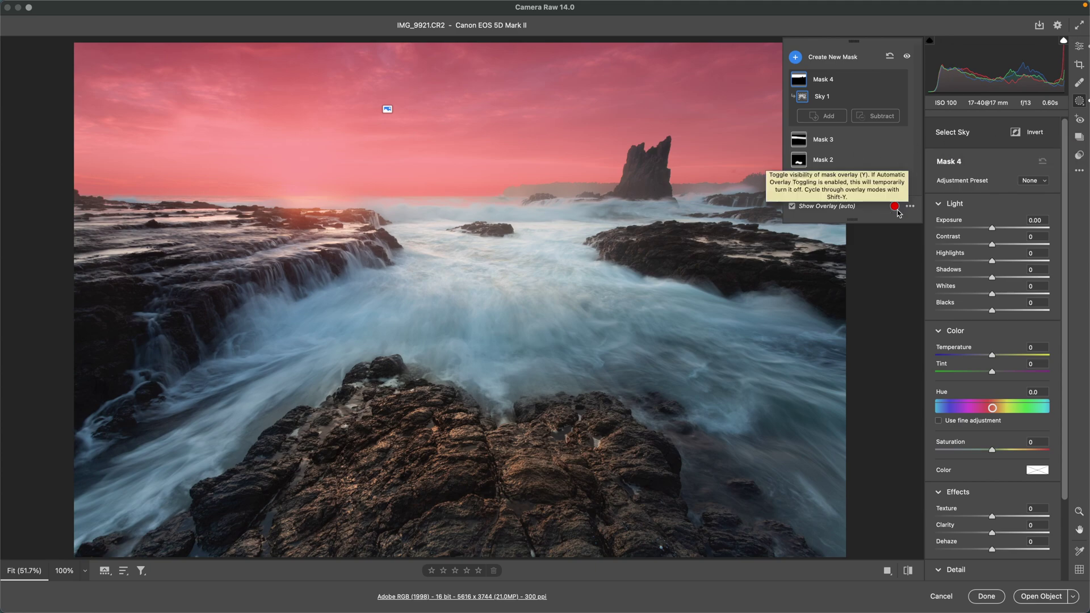
drag(994, 230, 986, 263)
drag(994, 356, 1000, 357)
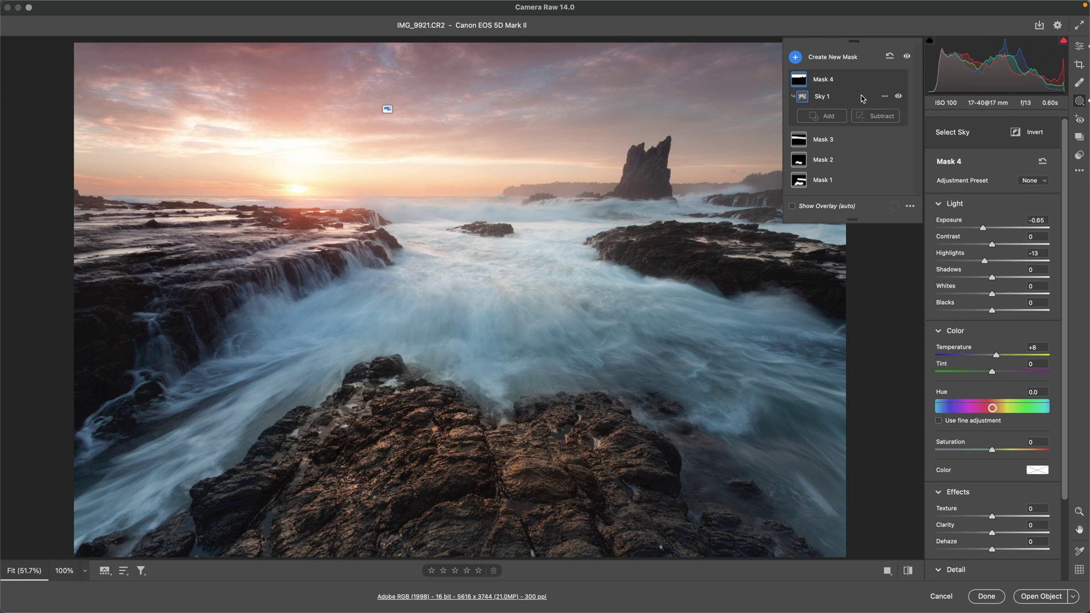
click(837, 59)
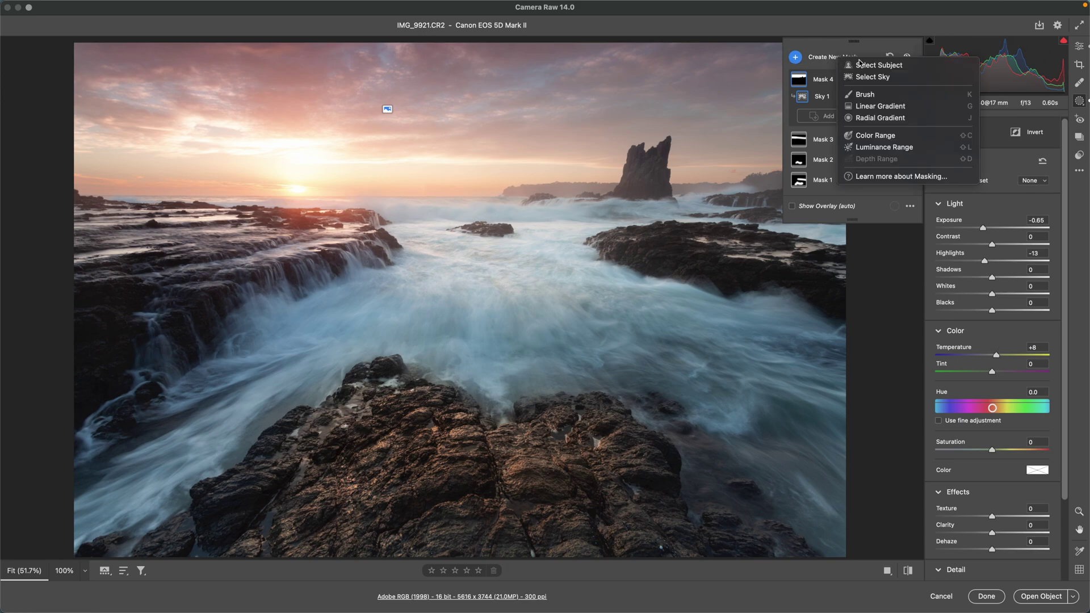
Draw a linear gradient from the sky top toward the horizon with Exposure -0.90 and Blacks -9.
click(896, 109)
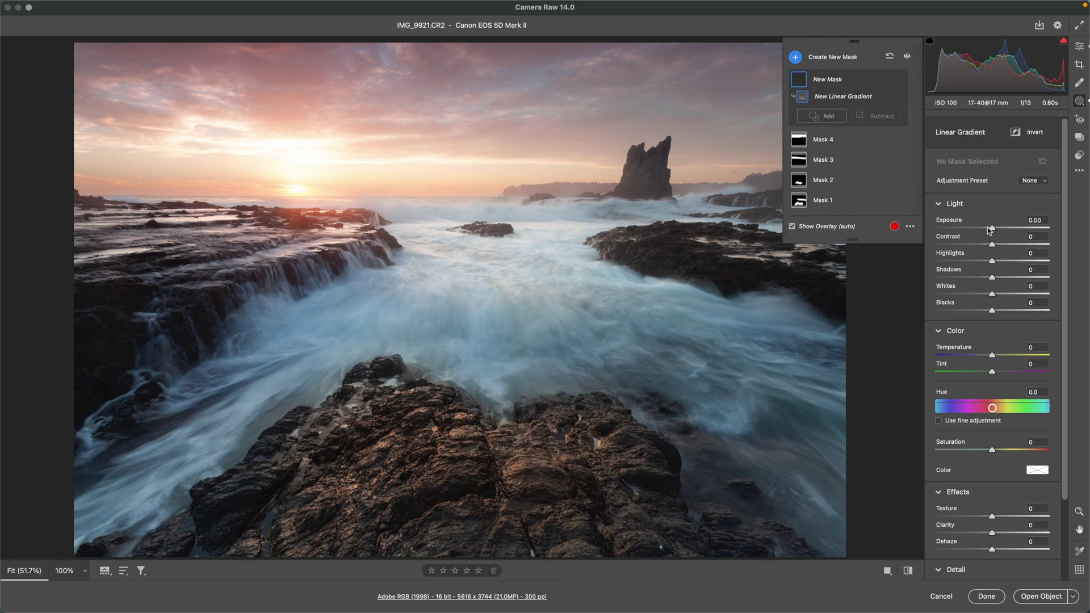
drag(990, 230, 987, 229)
drag(992, 311, 987, 312)
drag(429, 46, 436, 159)
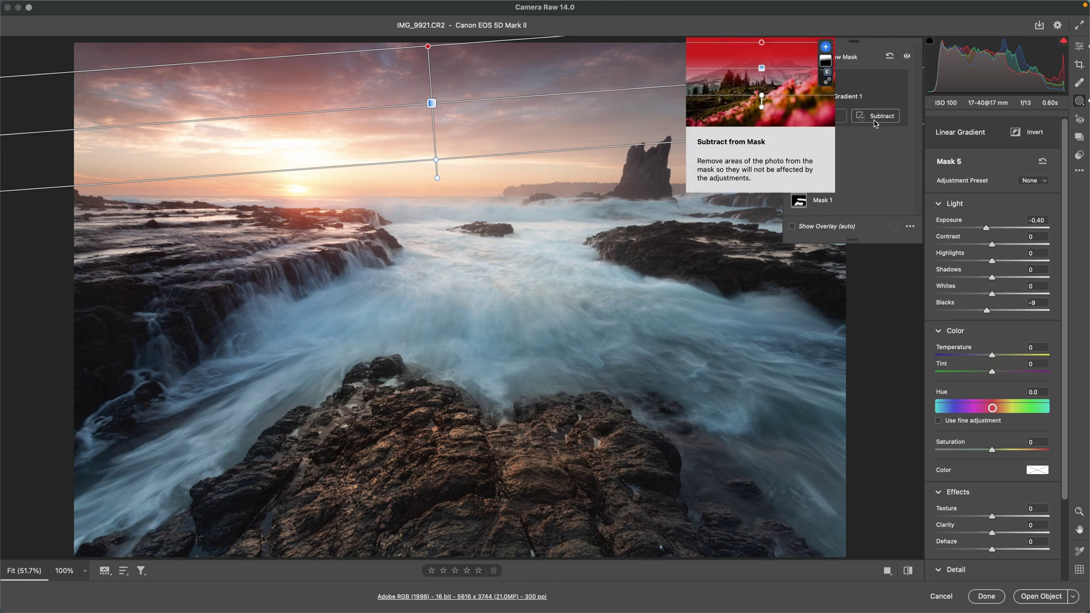
drag(987, 232, 980, 233)
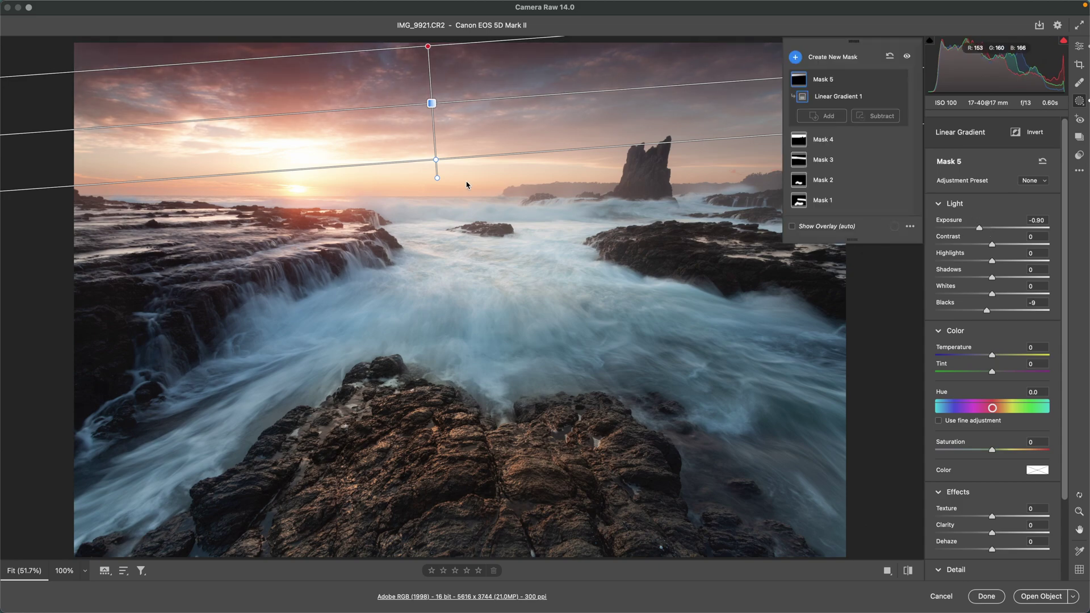
drag(435, 161, 445, 231)
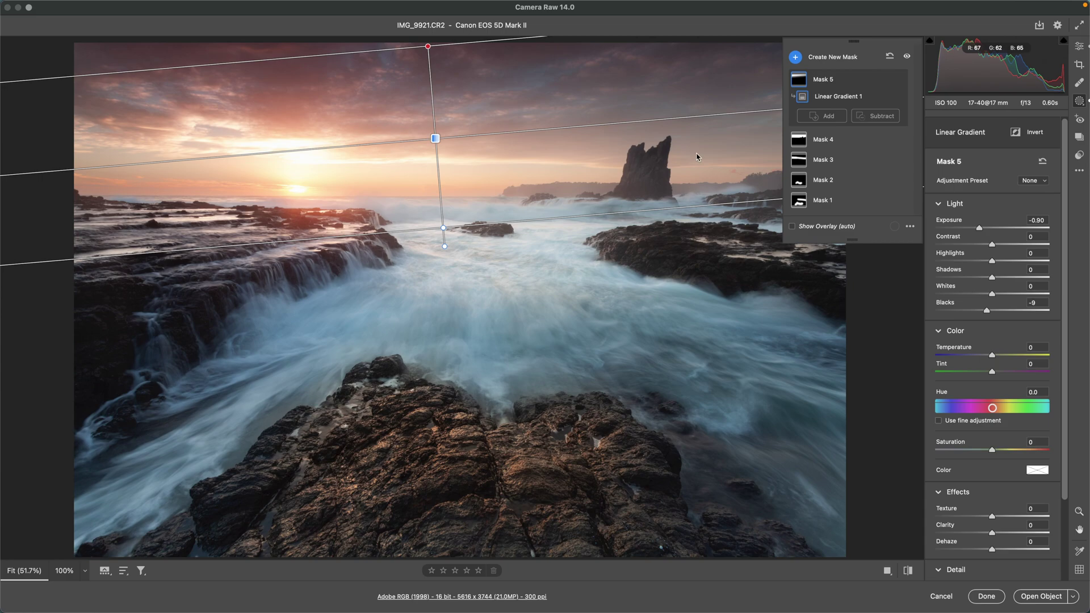
click(874, 121)
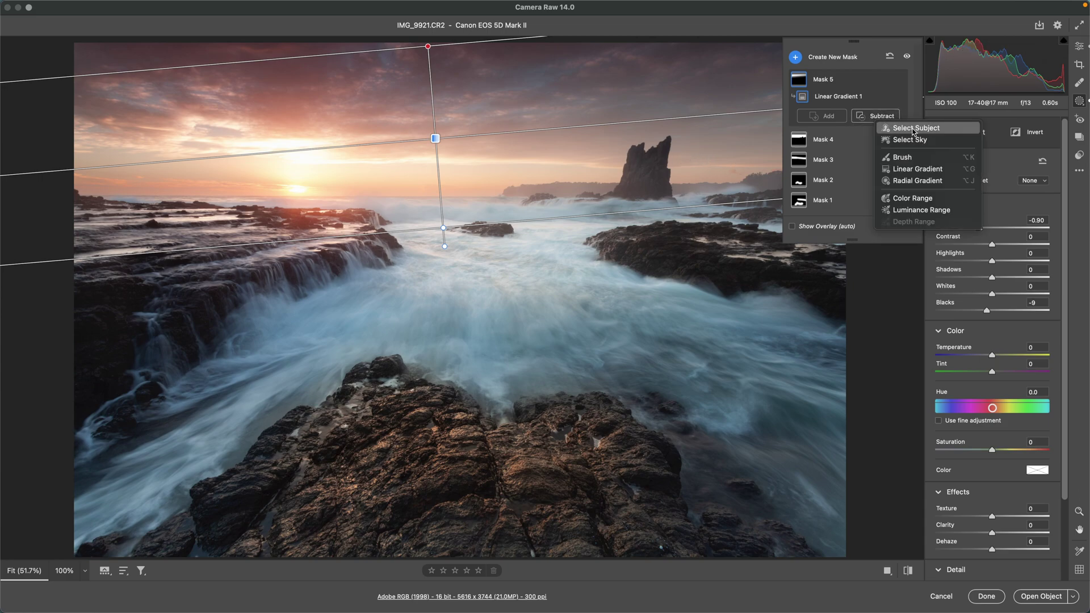
Subtract a Density 25 brush stroke over the sea stack from Mask 5's gradient.
click(910, 158)
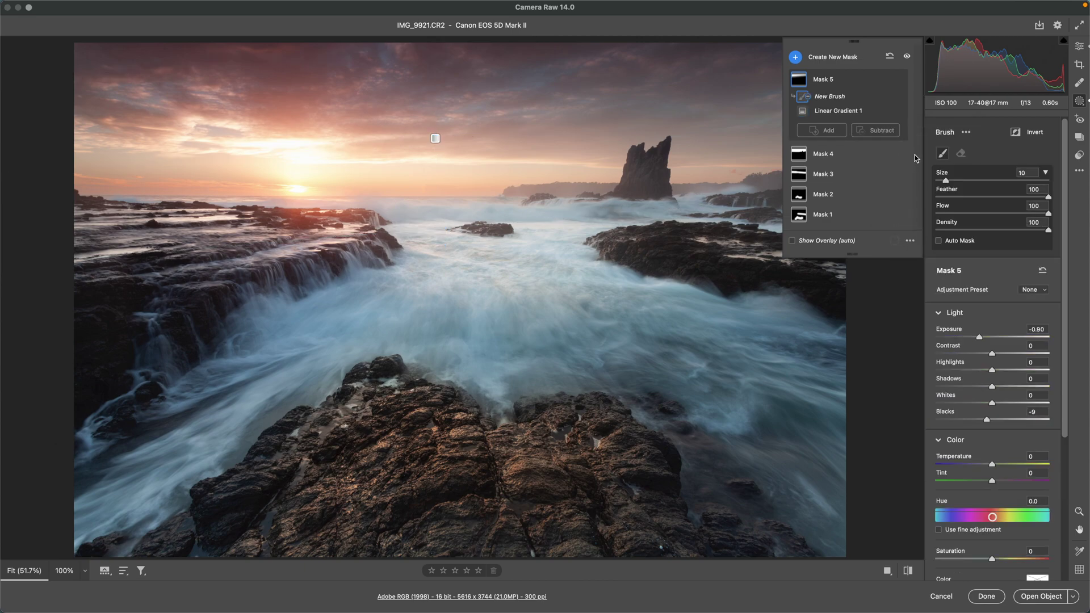
drag(1010, 230, 965, 234)
drag(450, 175, 566, 176)
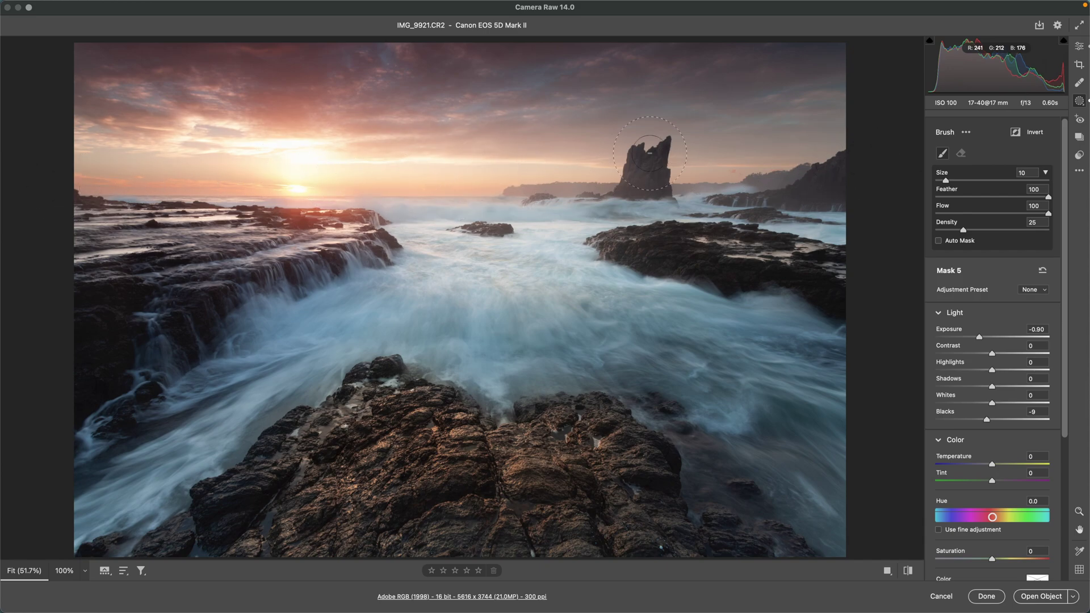
key(h)
key(h)
key(h)
key(h)
key(h)
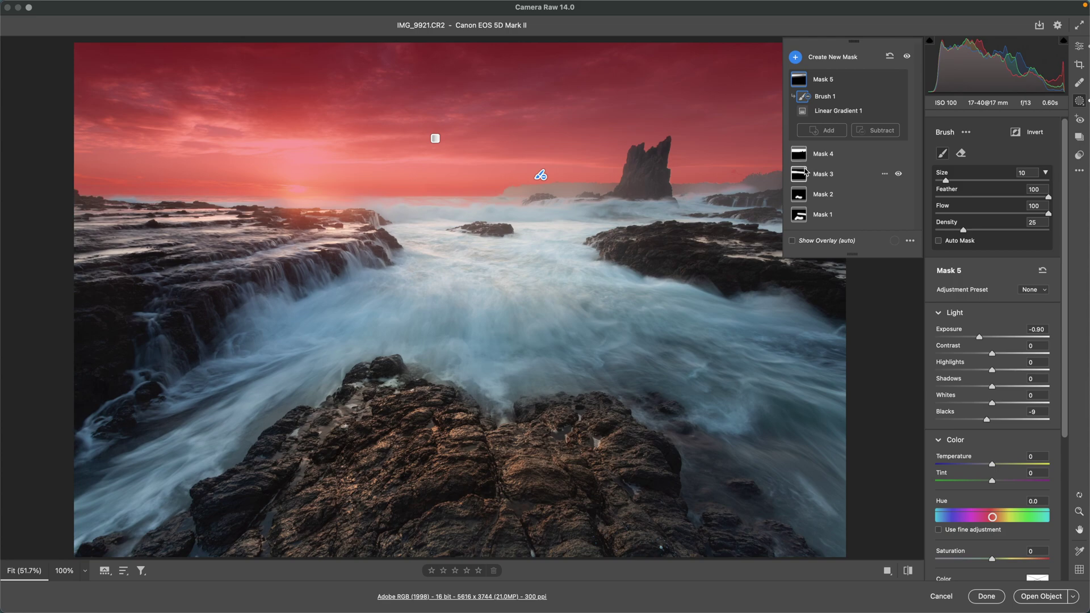
Reselect Mask 2 and cool its Temperature from +20 to +3.
click(803, 200)
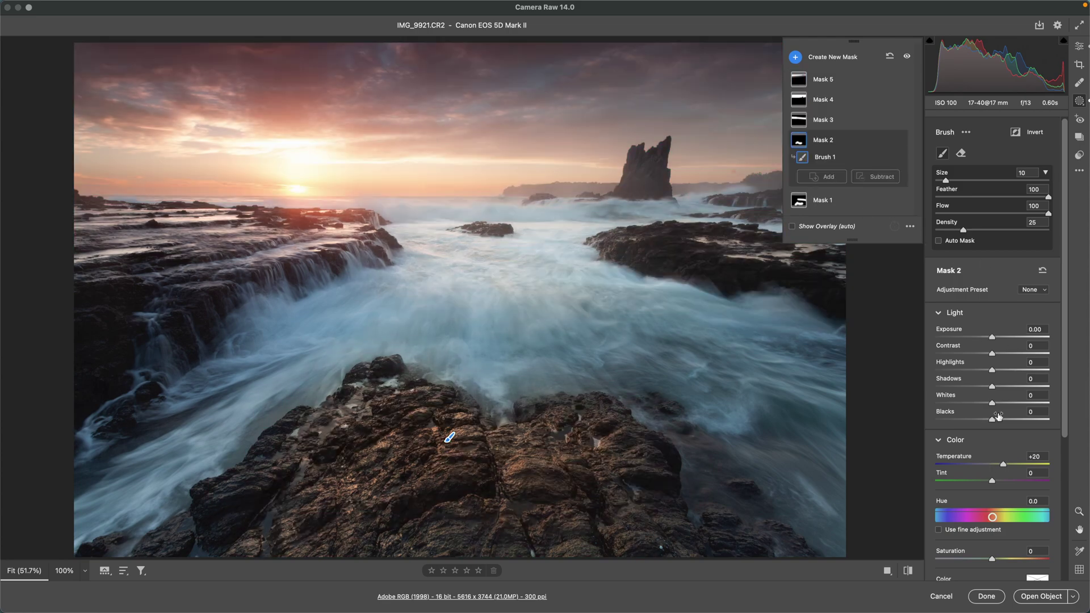
drag(1003, 464, 996, 481)
click(845, 57)
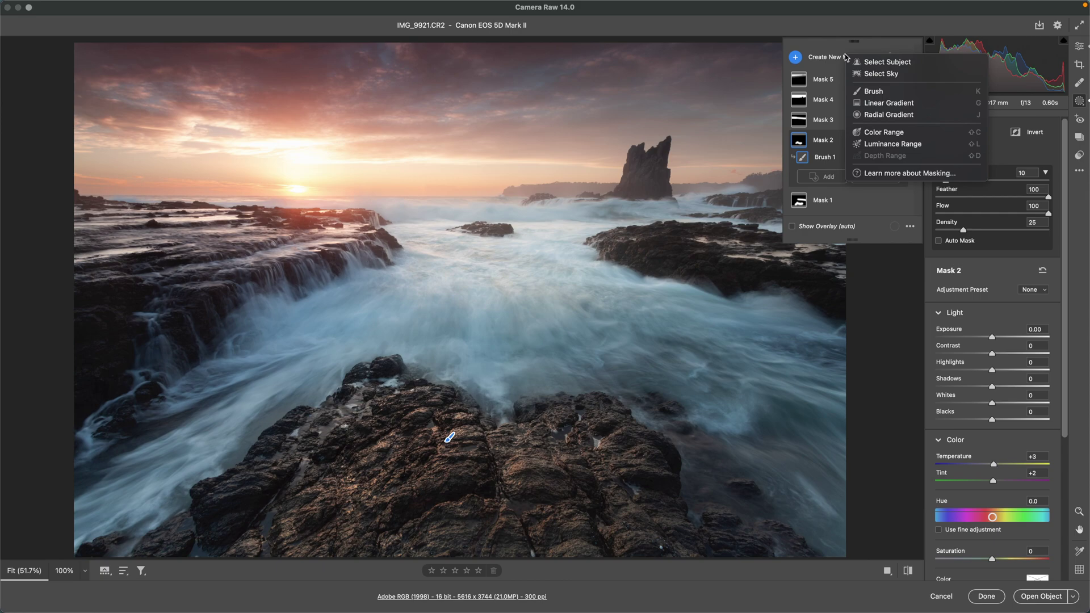
click(906, 64)
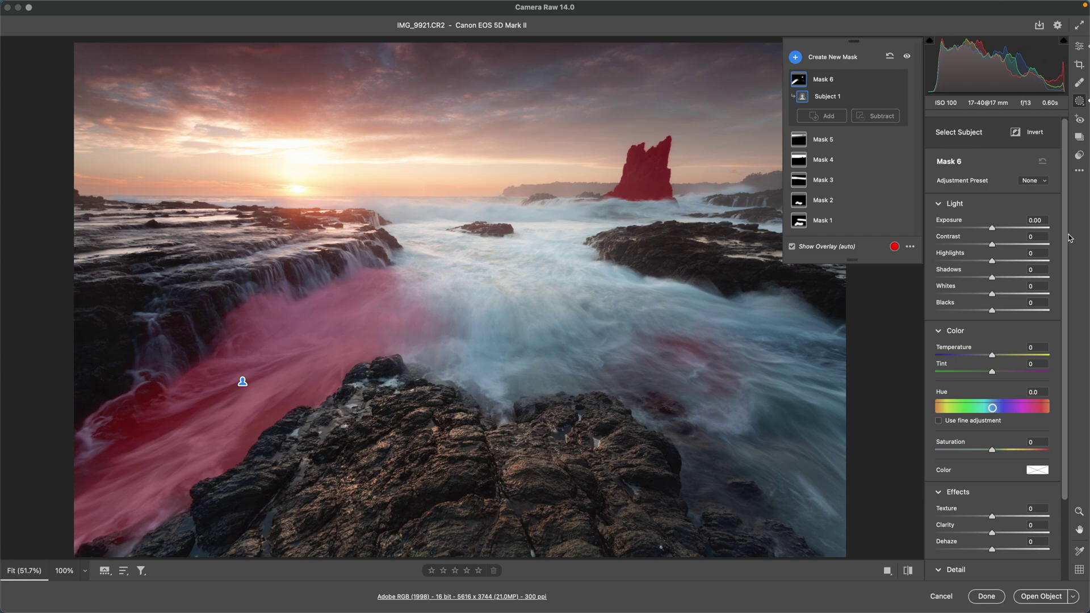
drag(992, 229, 995, 229)
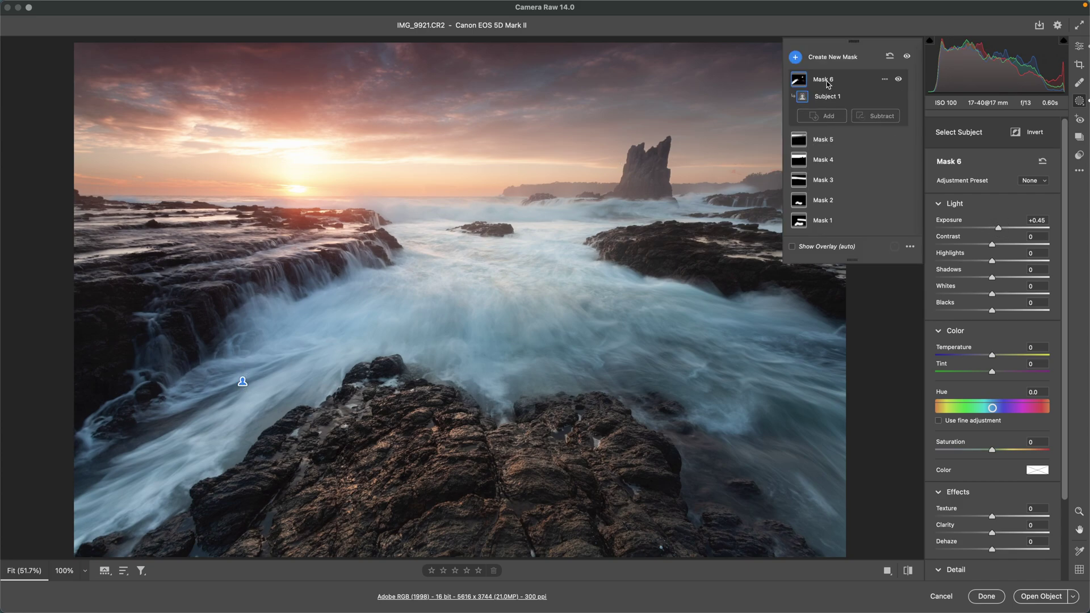
mouse_move(805, 80)
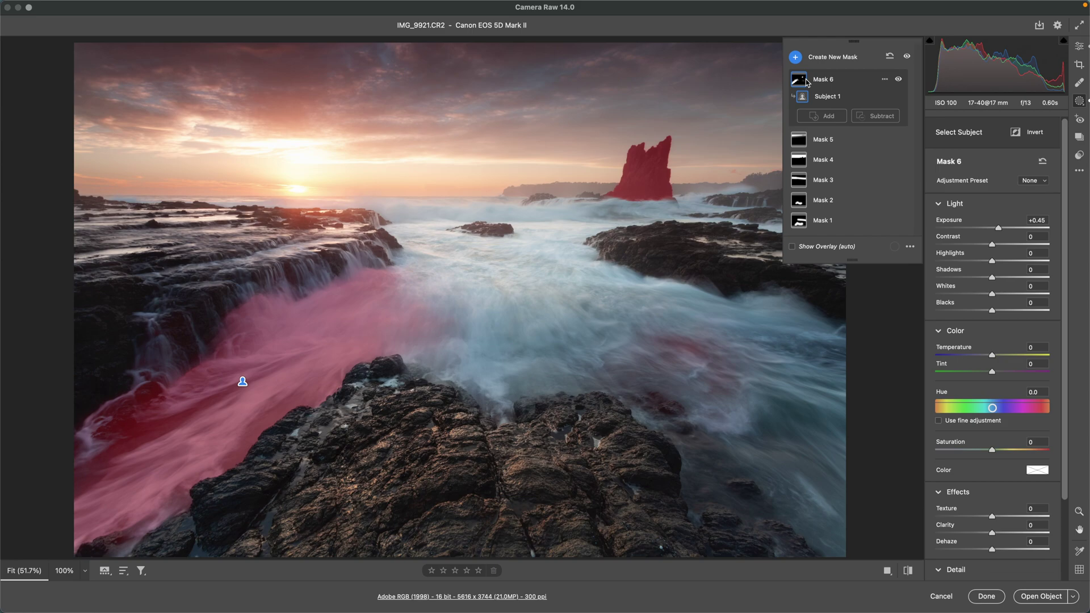
key(BackSpace)
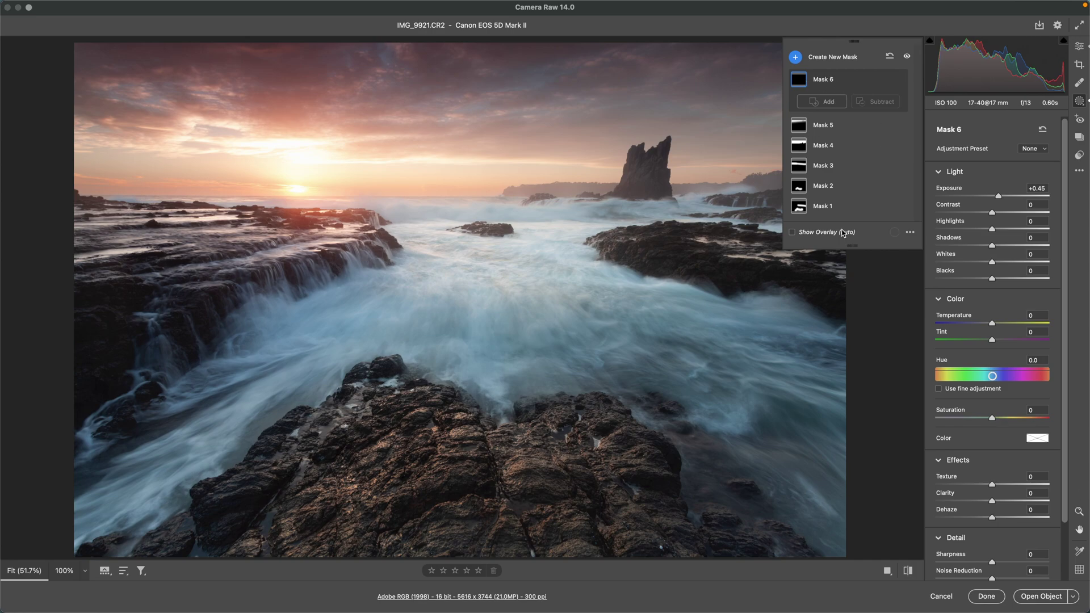
key(BackSpace)
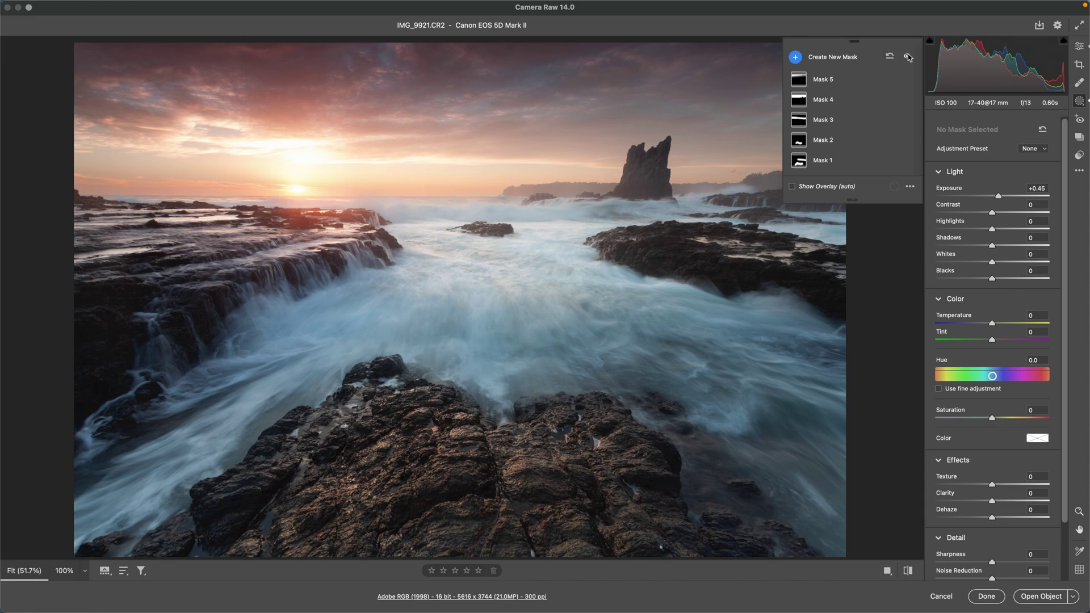
click(908, 58)
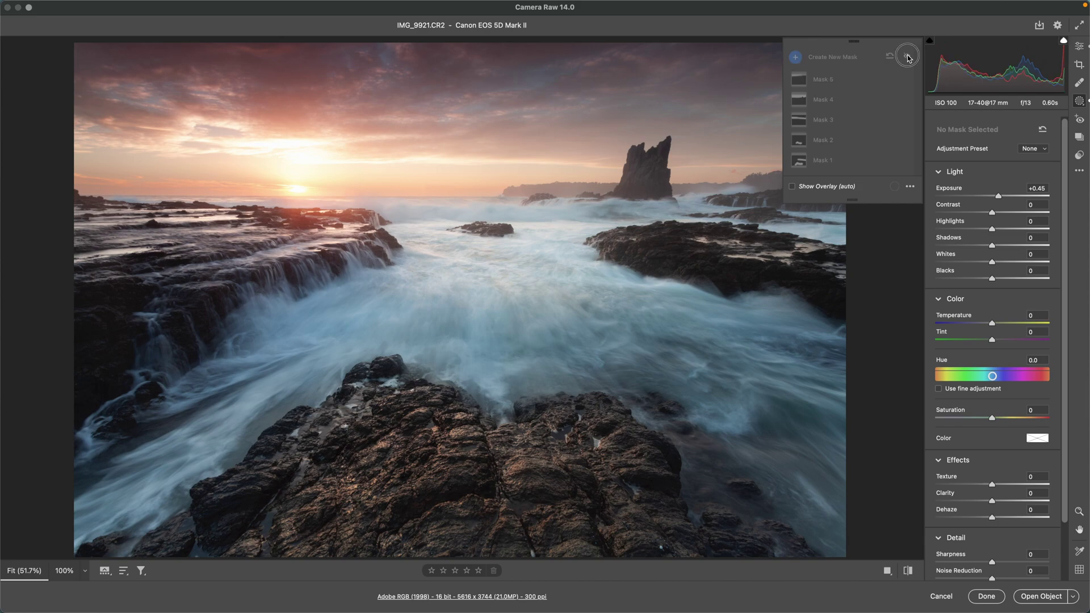
click(908, 57)
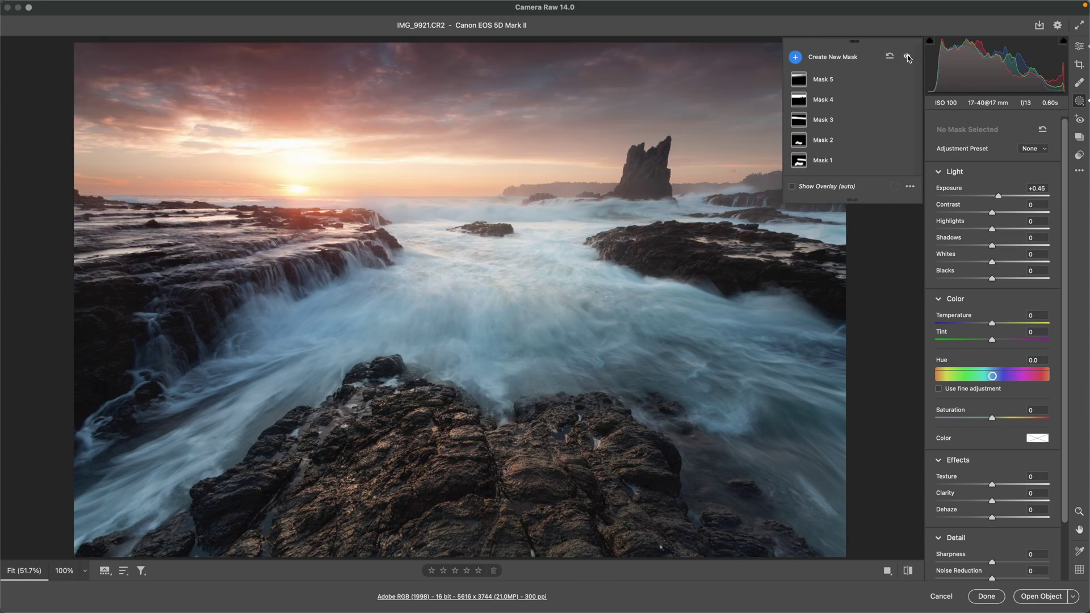
click(908, 58)
click(908, 57)
Add a sky-sampled Color Range Mask 6 at Exposure +0.25, then delete its colour range component.
click(835, 58)
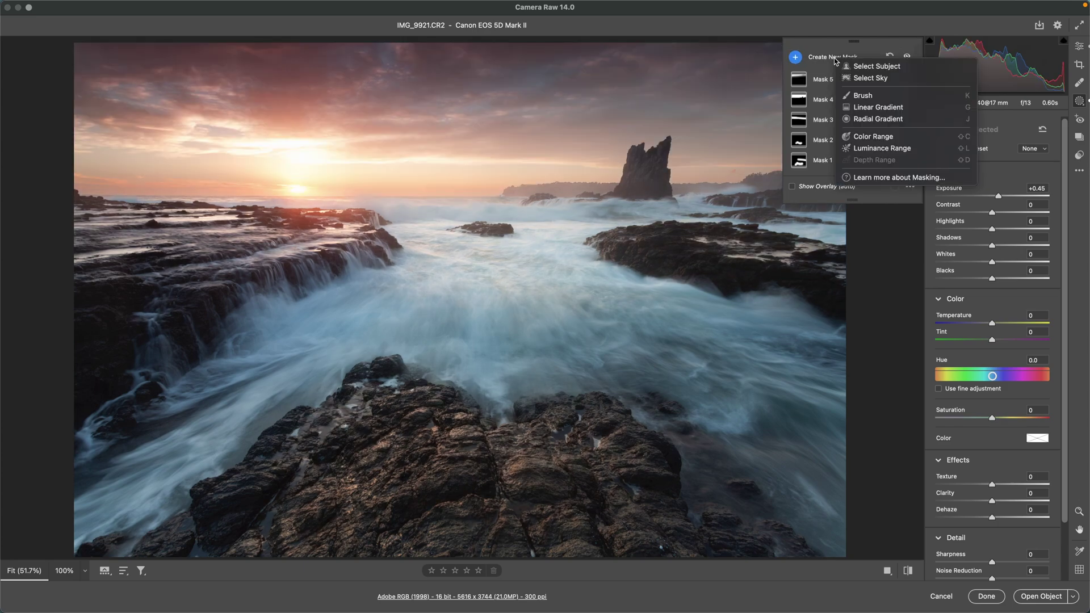
click(898, 139)
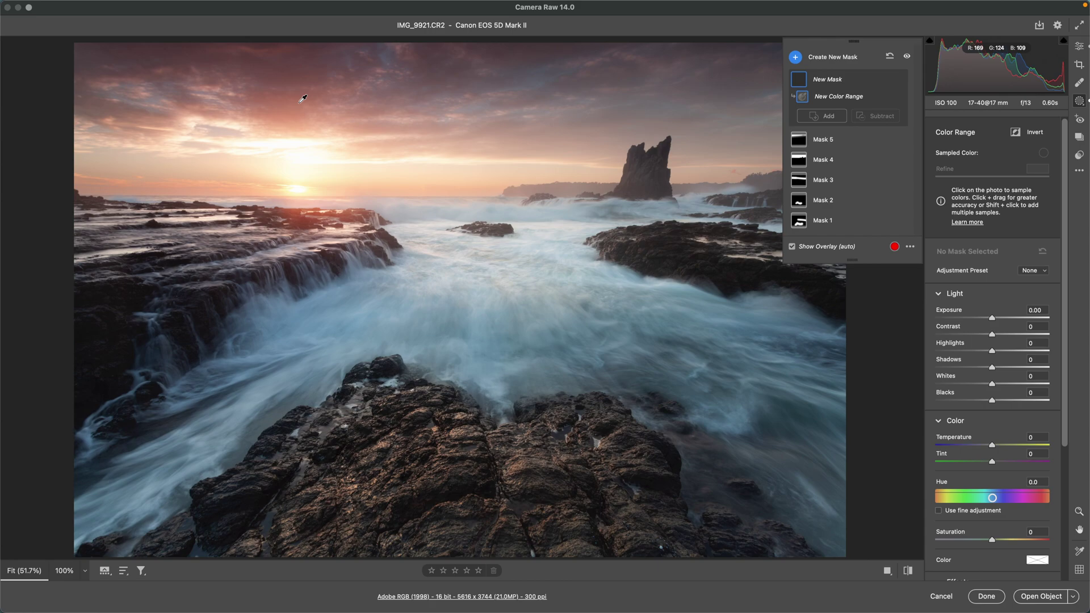
drag(300, 97, 301, 97)
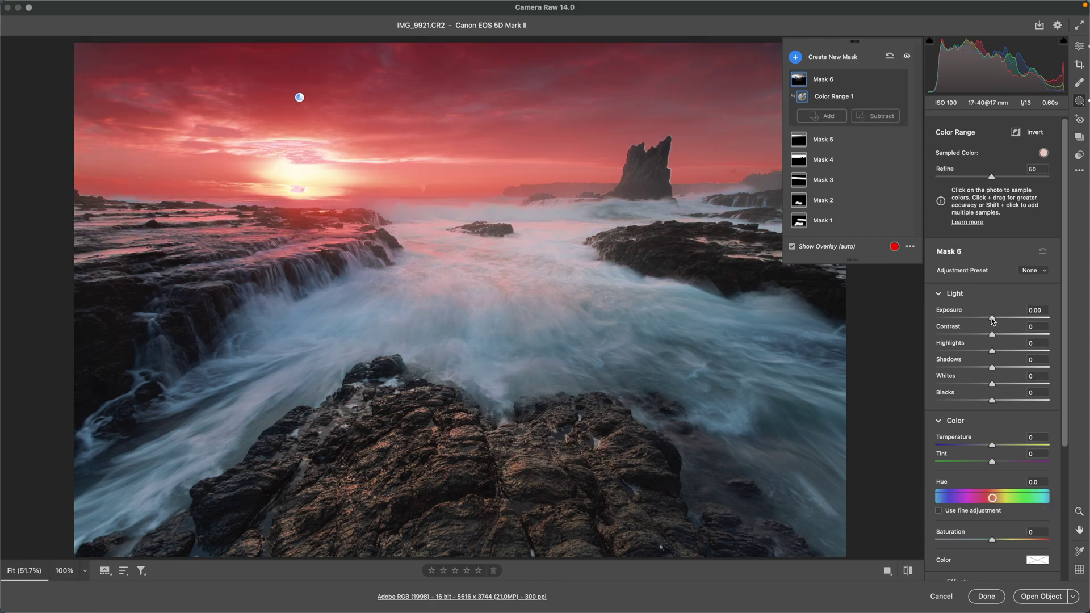
drag(993, 318, 995, 320)
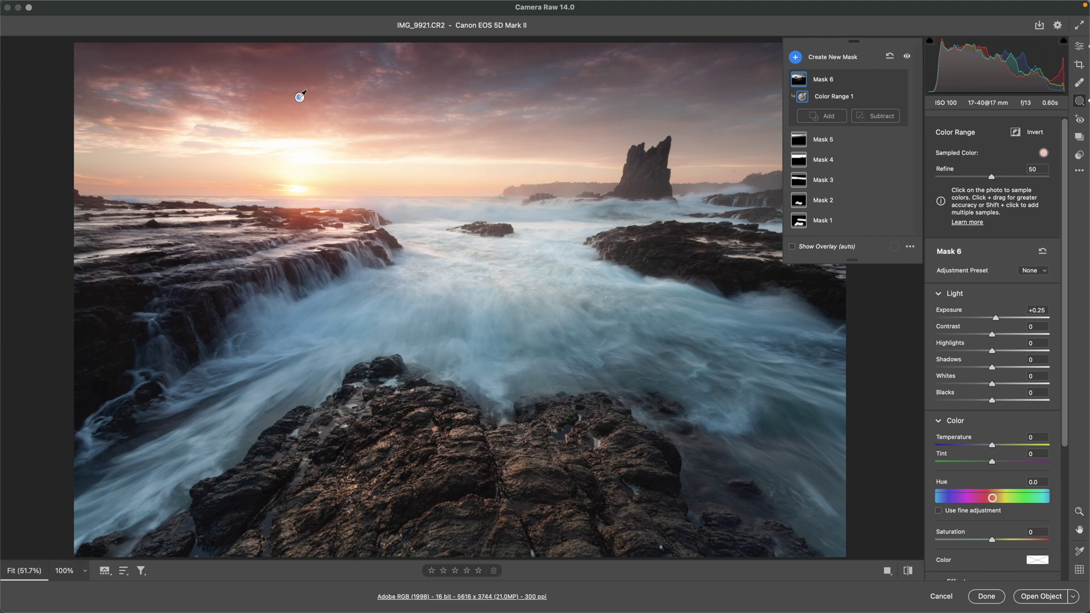
key(Delete)
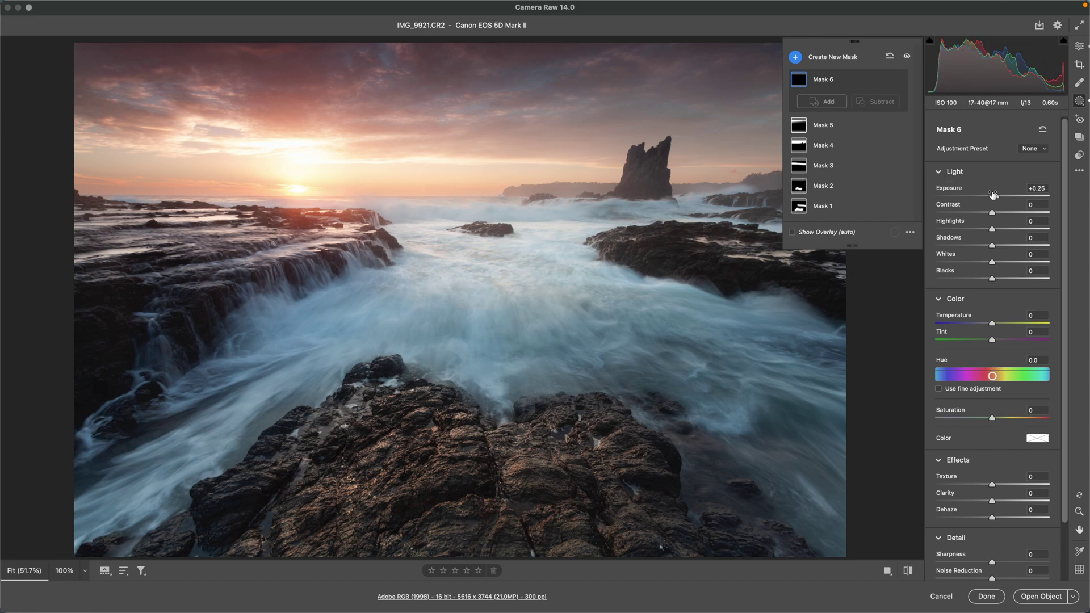
Start a new brush mask with Temperature -10, Density 100 and a larger brush.
click(849, 57)
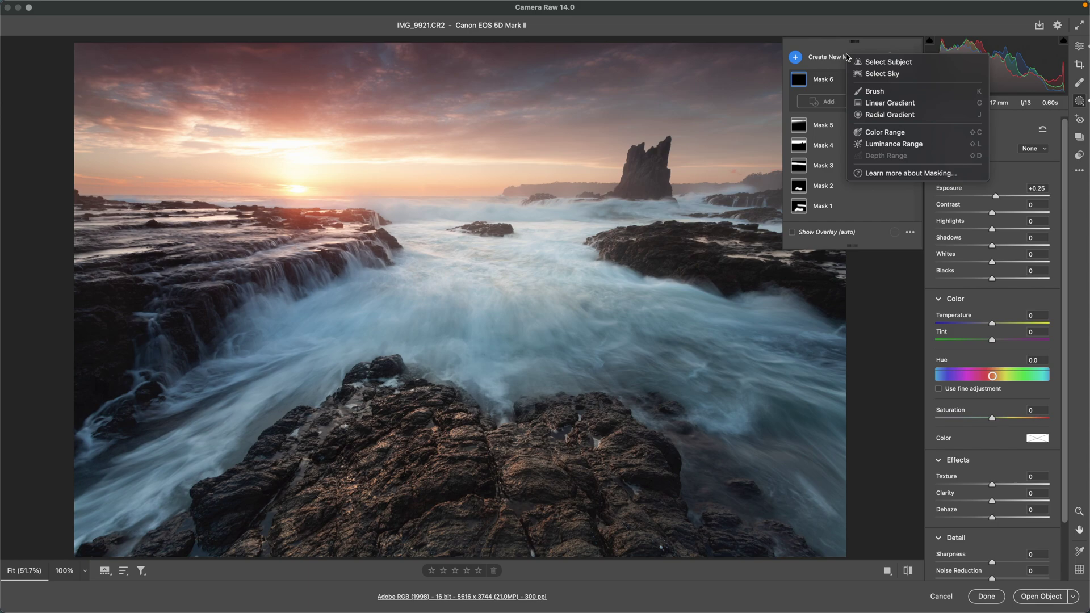
click(887, 93)
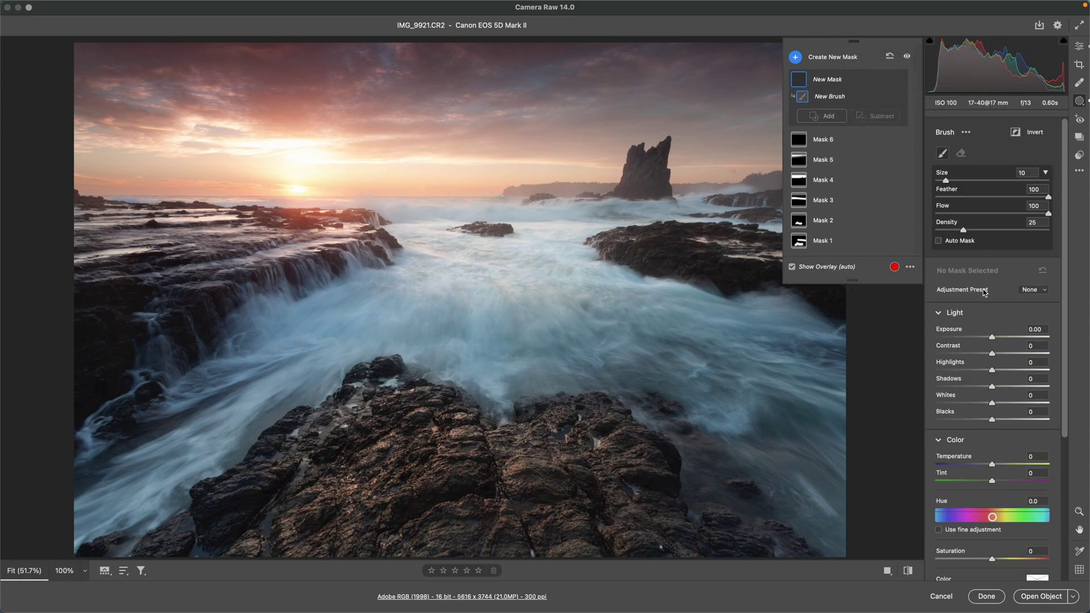
drag(992, 465, 987, 467)
key(bracketright)
drag(988, 229, 1050, 229)
Paint the cooling brush across the rushing water, resizing it near the right rocks.
mouse_move(723, 372)
mouse_down()
mouse_move(553, 299)
mouse_move(618, 302)
mouse_move(736, 350)
mouse_move(851, 482)
mouse_move(754, 378)
mouse_move(672, 337)
mouse_move(599, 351)
mouse_move(526, 312)
mouse_move(433, 302)
mouse_move(365, 316)
mouse_move(282, 344)
mouse_move(217, 382)
mouse_up()
drag(129, 479, 261, 388)
key(bracketleft)
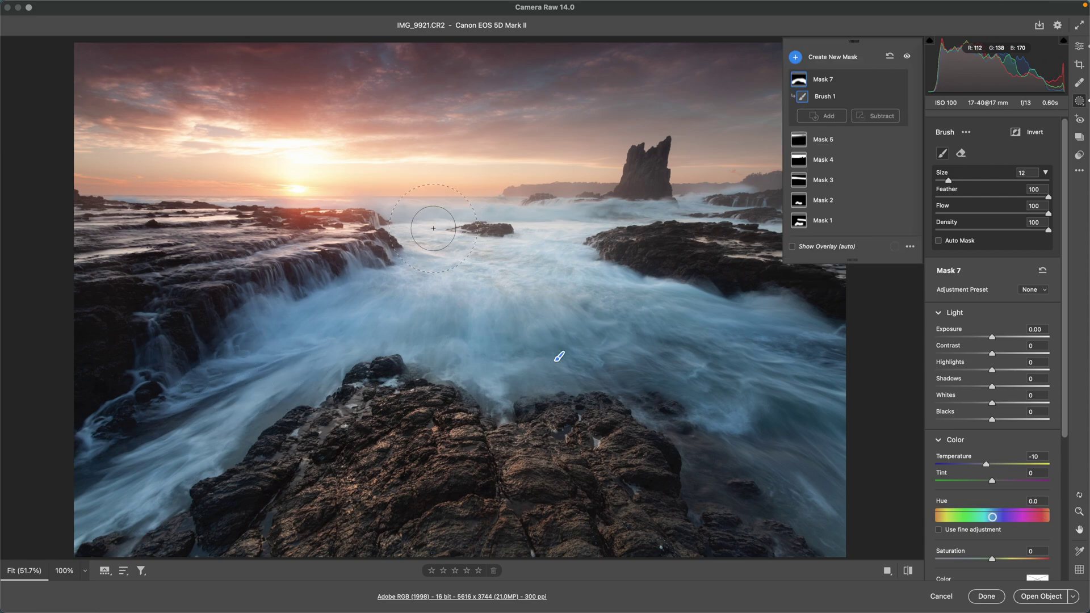
key(bracketleft)
key(bracketleft)
mouse_move(445, 240)
mouse_down()
mouse_move(586, 251)
mouse_move(577, 219)
mouse_move(651, 217)
mouse_up()
key(bracketright)
key(bracketleft)
drag(736, 217, 724, 218)
drag(585, 214, 582, 214)
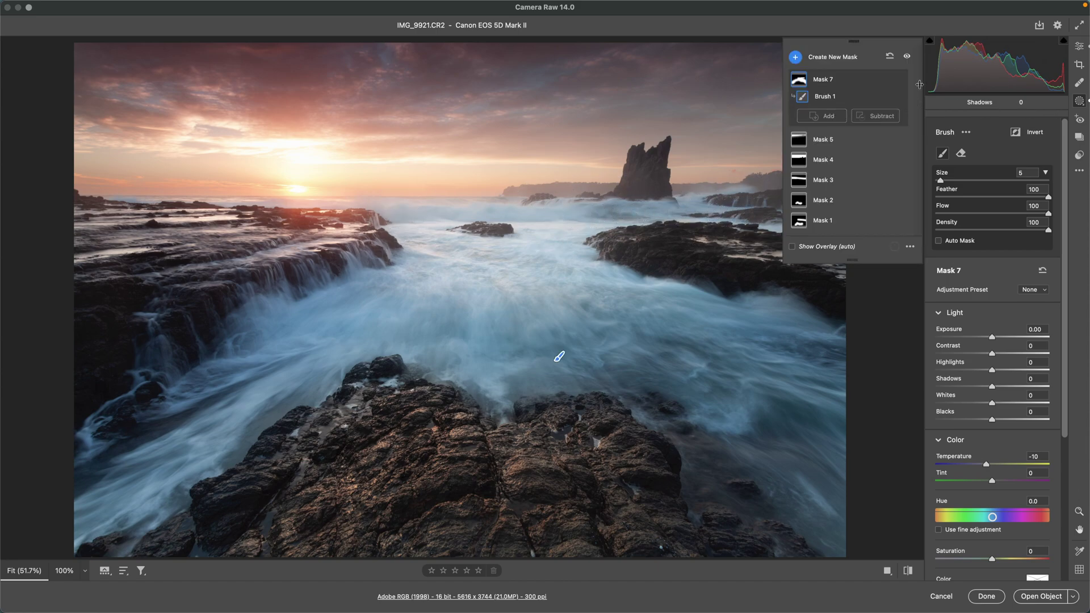
Add a Luminance Range mask excluding the bright sky, with Exposure +0.30 on the darker tones.
click(846, 57)
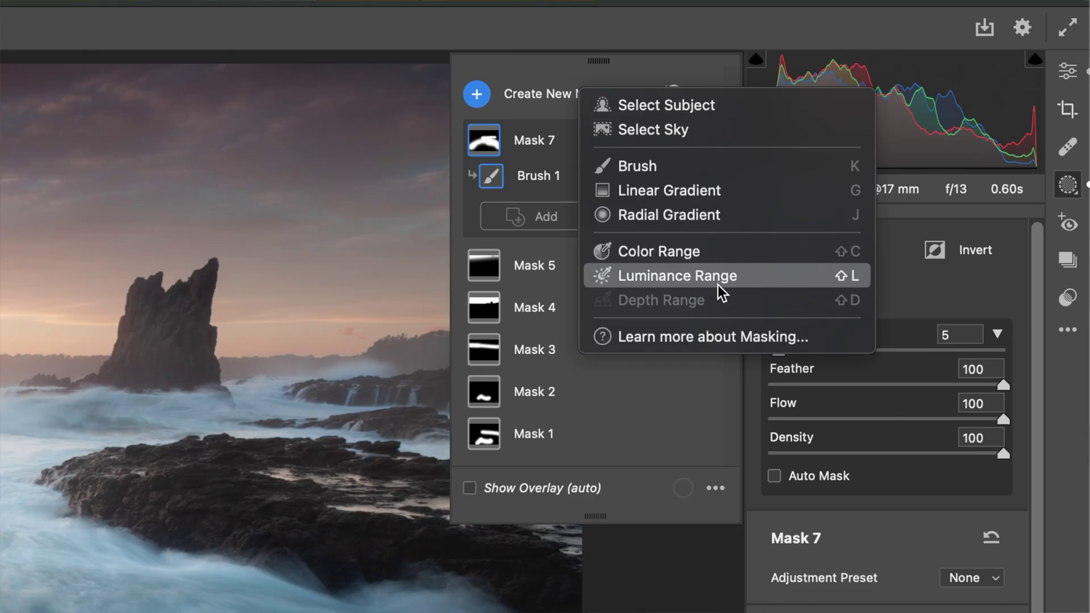
click(718, 285)
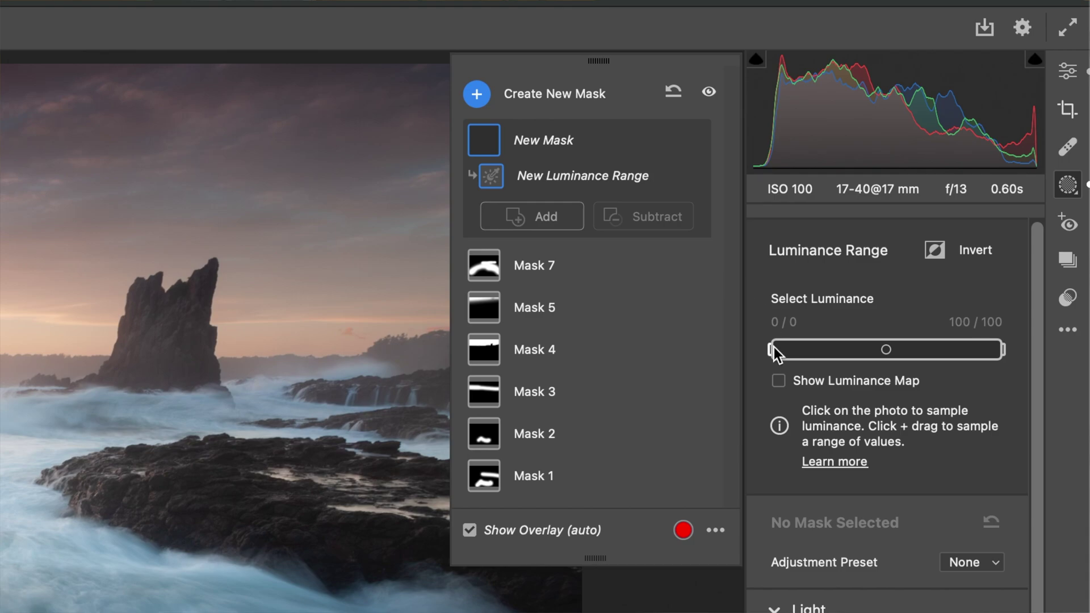
mouse_move(774, 347)
mouse_down()
mouse_move(820, 349)
mouse_move(770, 349)
mouse_move(807, 351)
mouse_move(789, 354)
mouse_up()
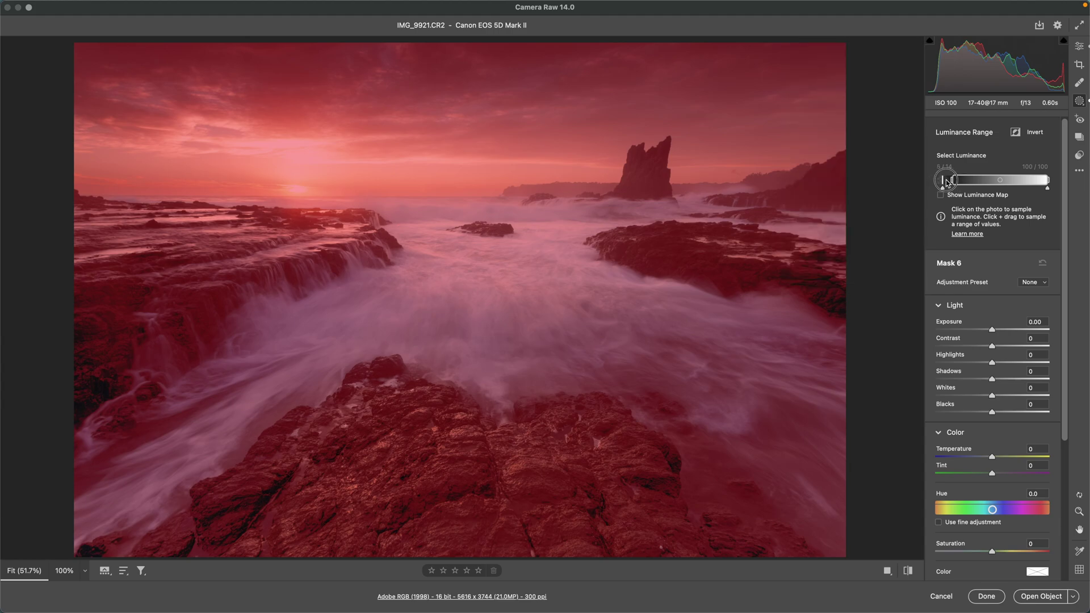
drag(946, 181, 1001, 182)
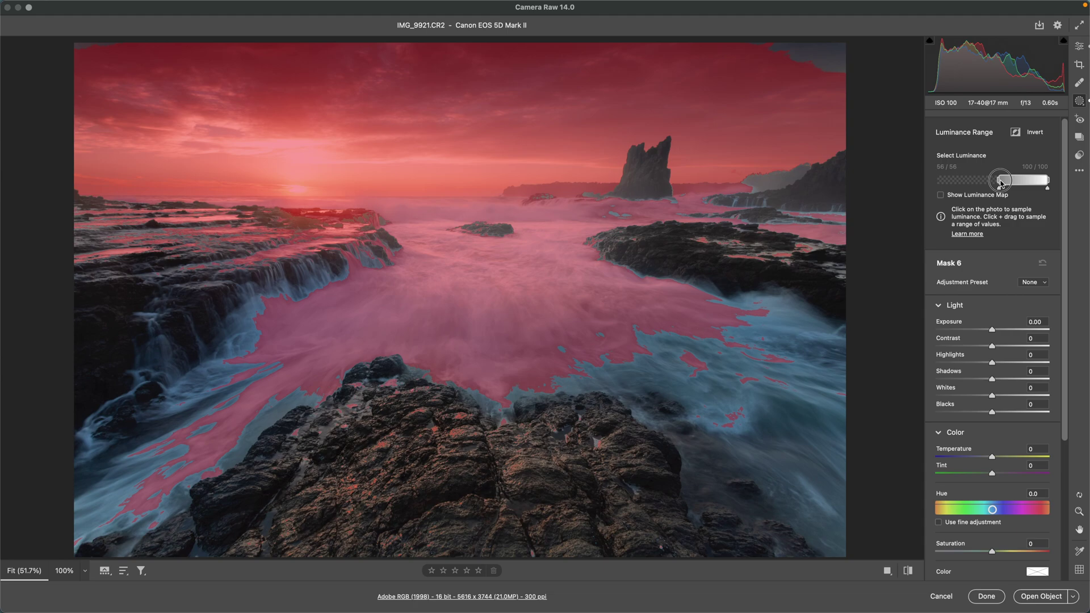
drag(1001, 182, 938, 182)
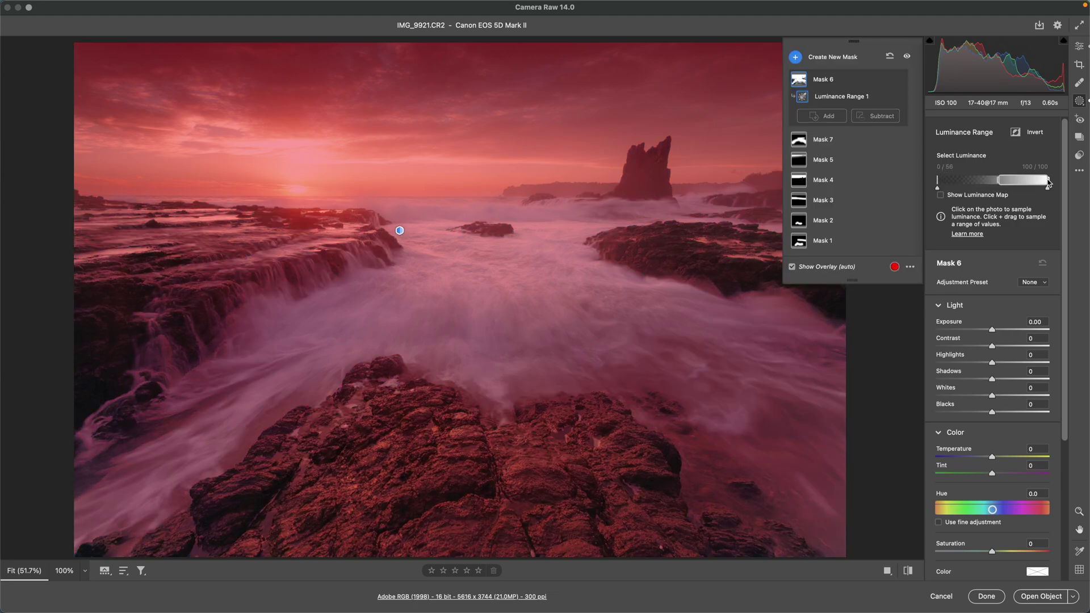
drag(1049, 182, 999, 182)
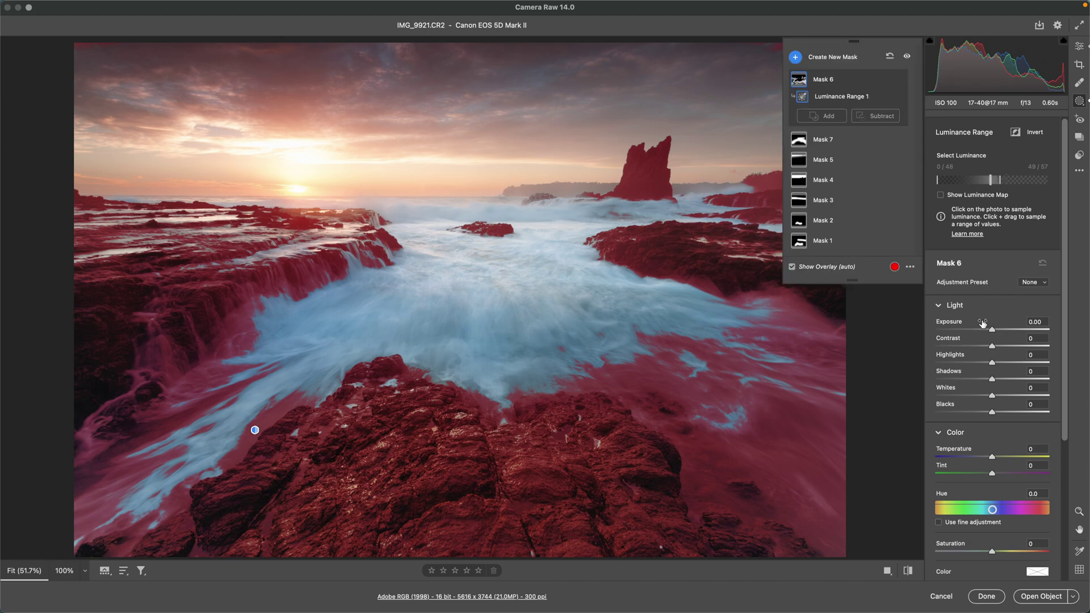
drag(993, 333, 996, 331)
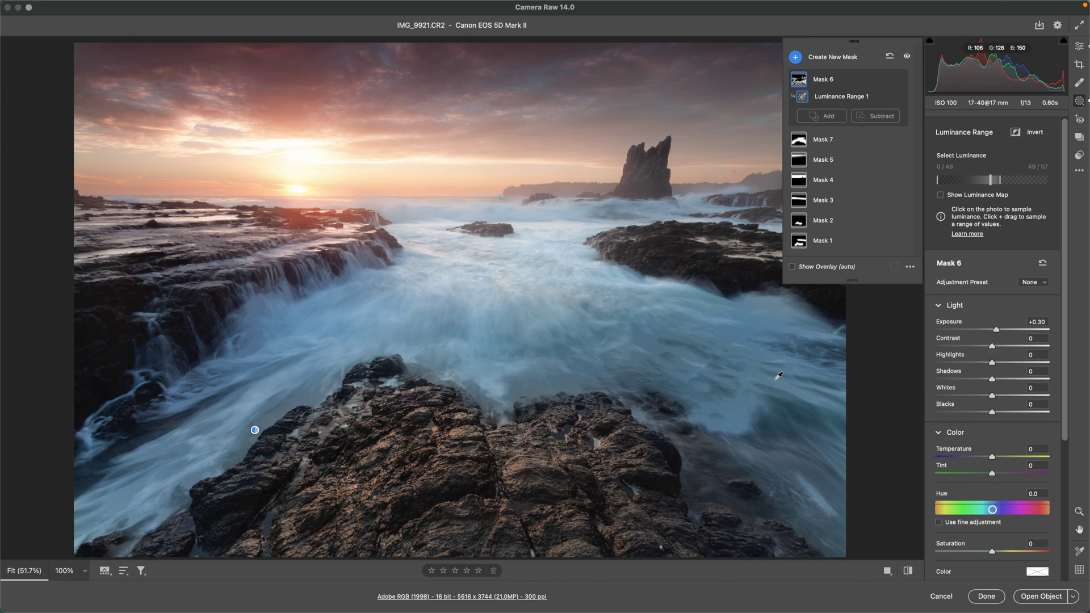
Return to the Edit panel and check the water at 100% before fitting the photo again.
key(e)
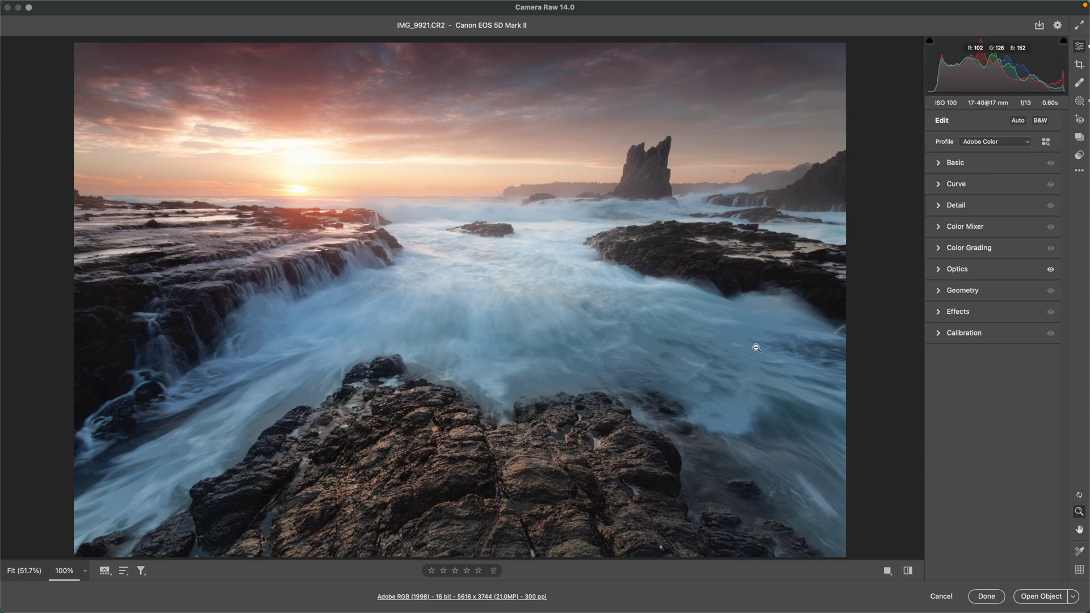
click(757, 348)
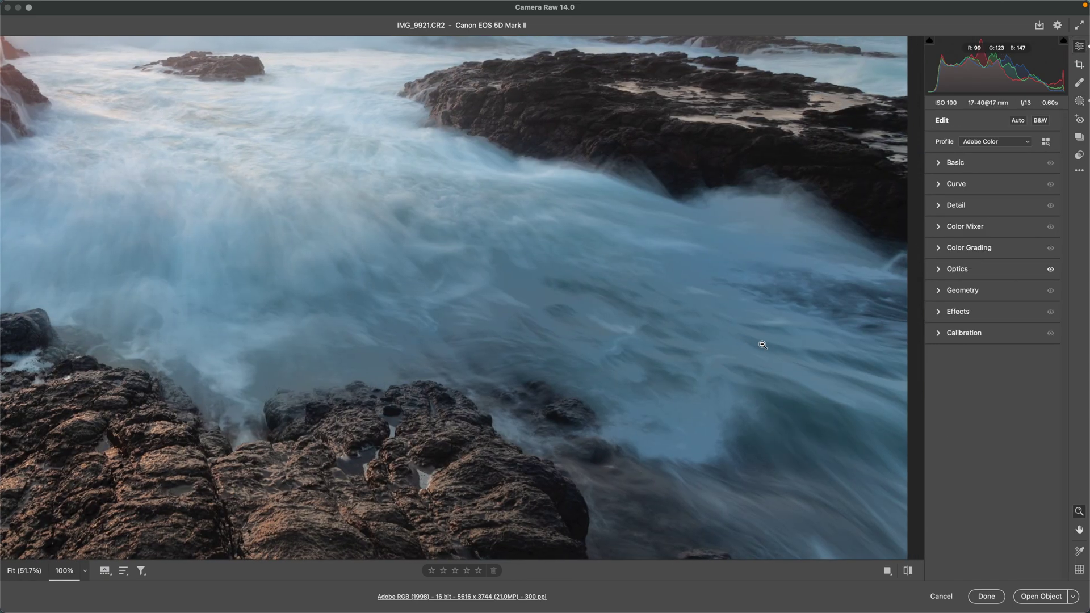
alt+click(716, 357)
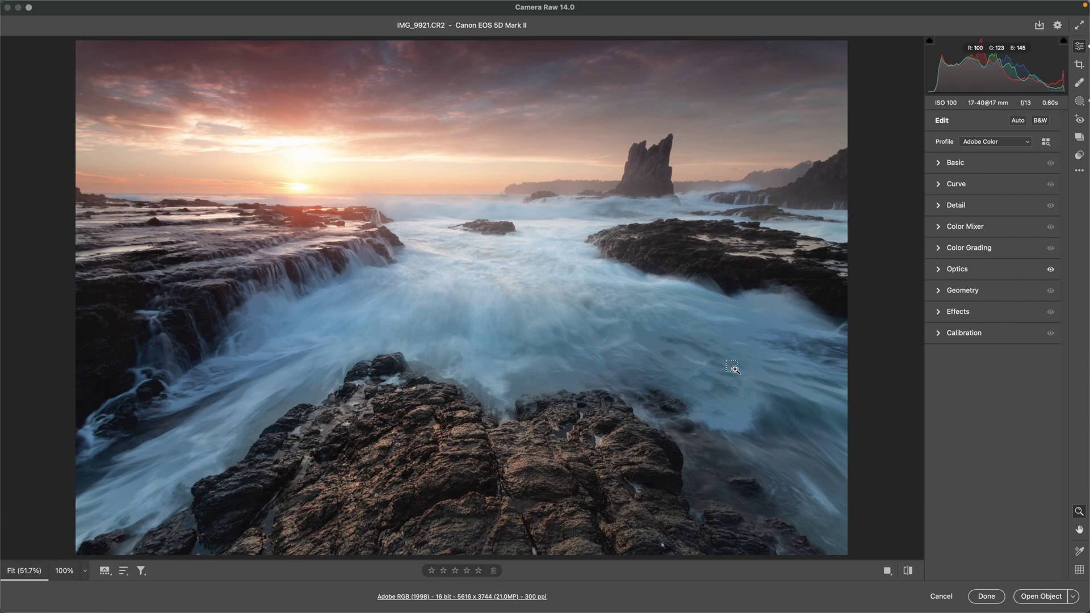
Remove the Luminance Range component from Mask 6, then delete Mask 6.
key(m)
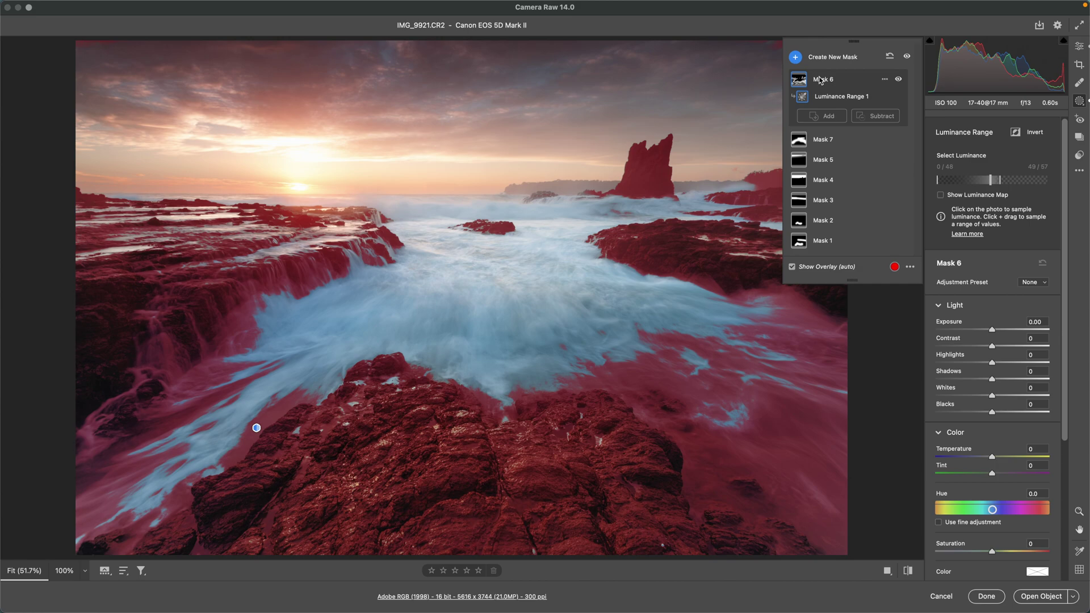
key(Delete)
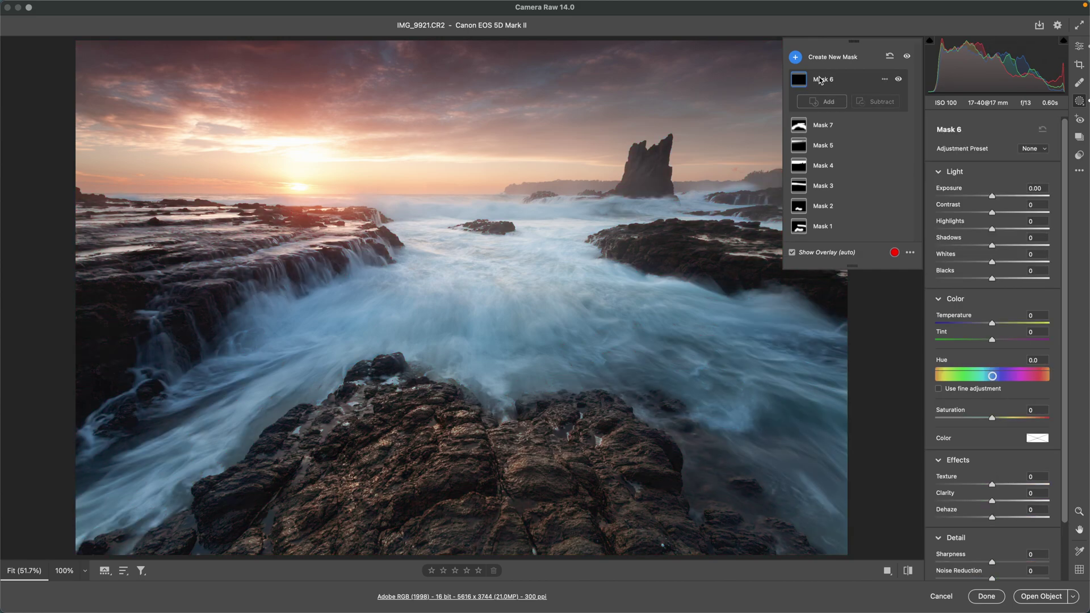
key(Delete)
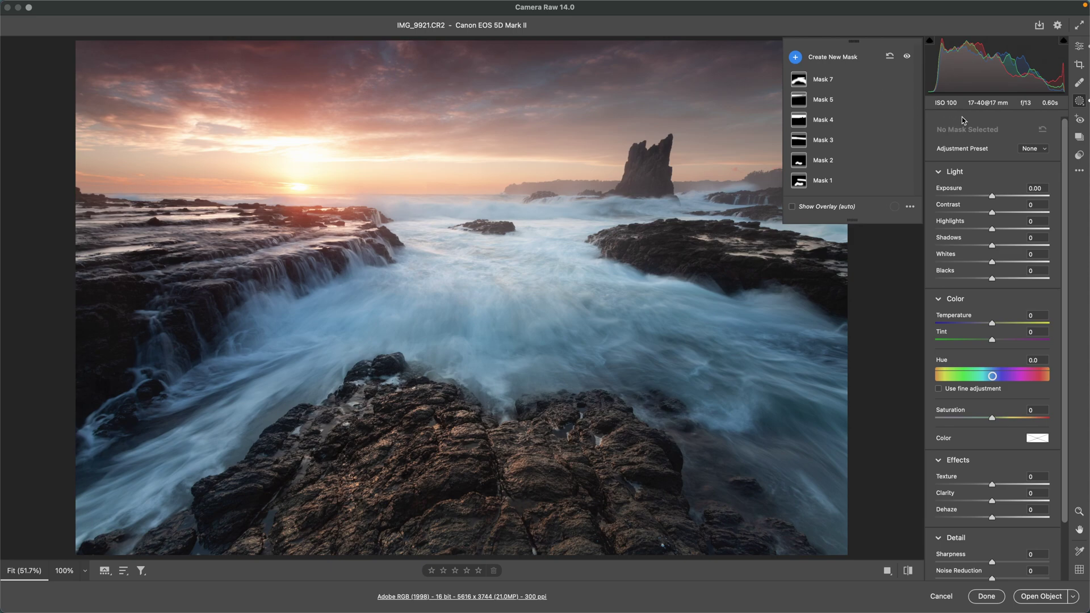
Review the adjustments of Mask 7 and Mask 3 without adding a new mask.
click(1080, 103)
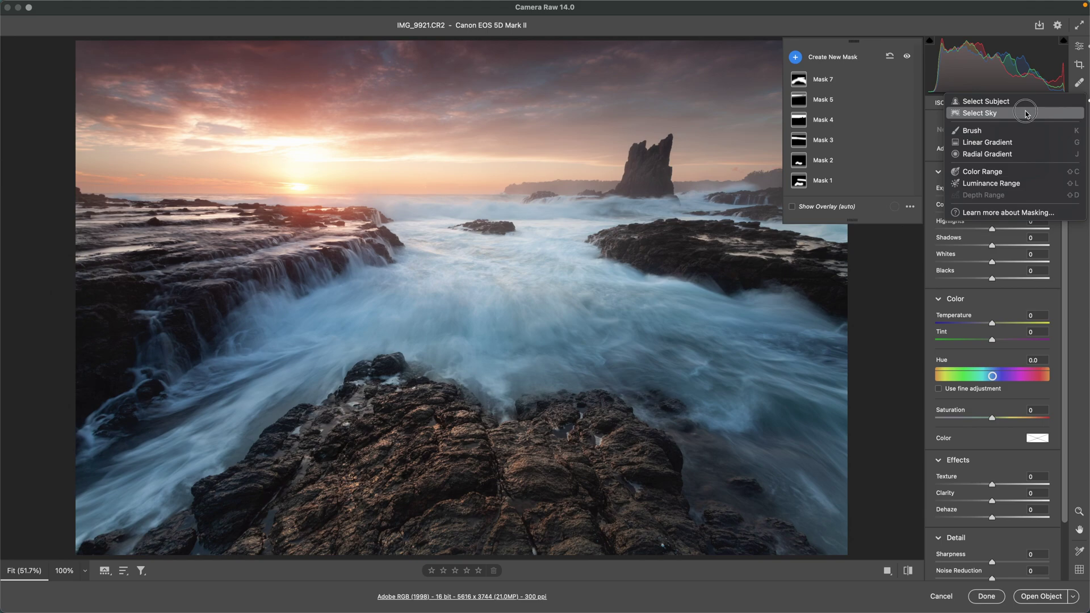
key(Escape)
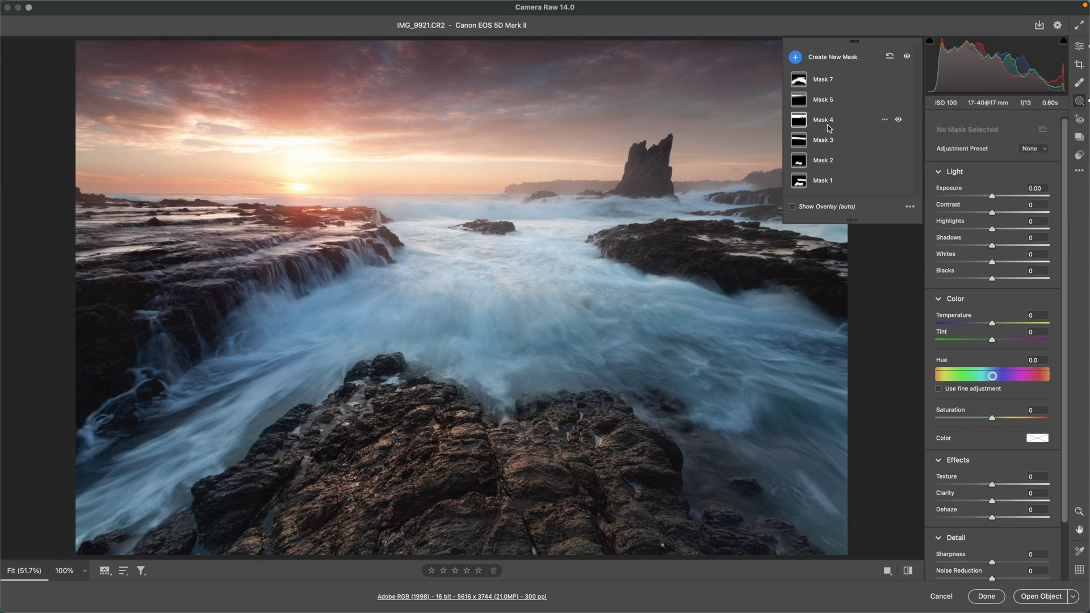
click(808, 86)
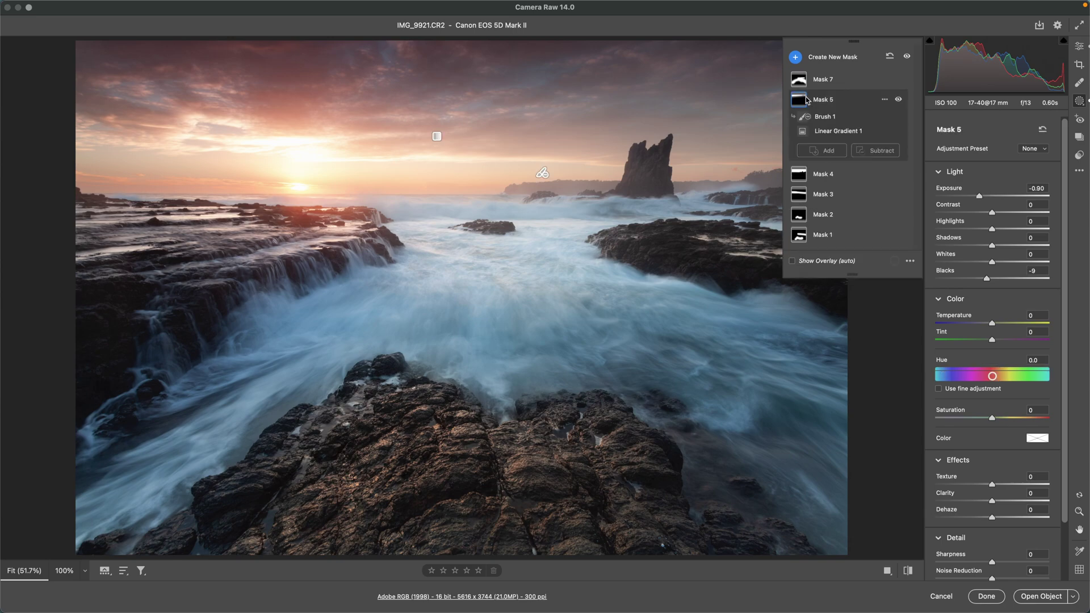
click(801, 139)
click(801, 180)
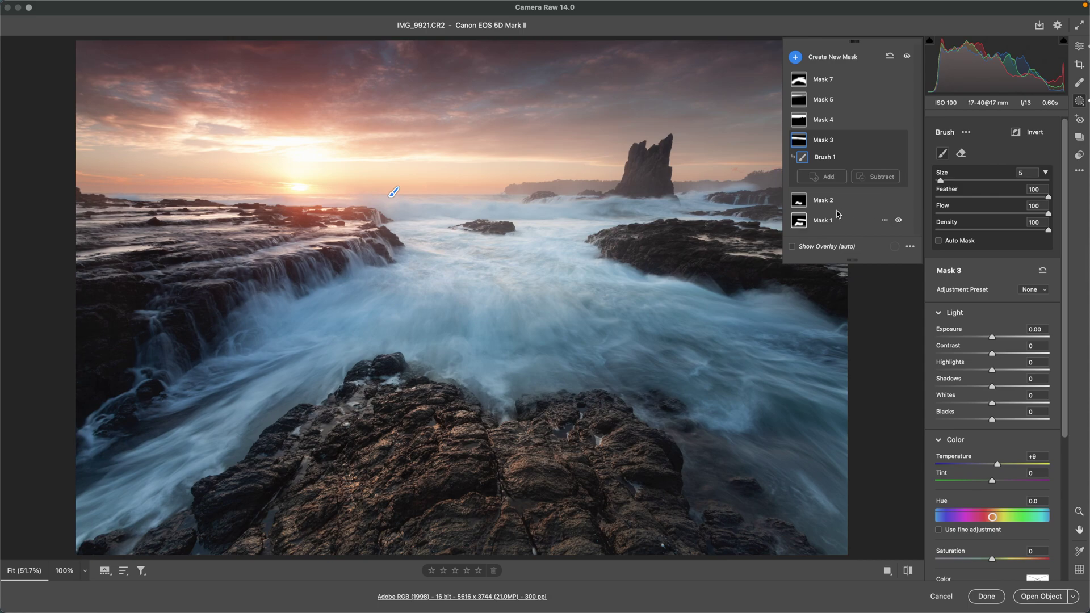
Toggle Mask 1's effect off and back on, then inspect Mask 2's Temperature +3 and Tint +2.
click(827, 219)
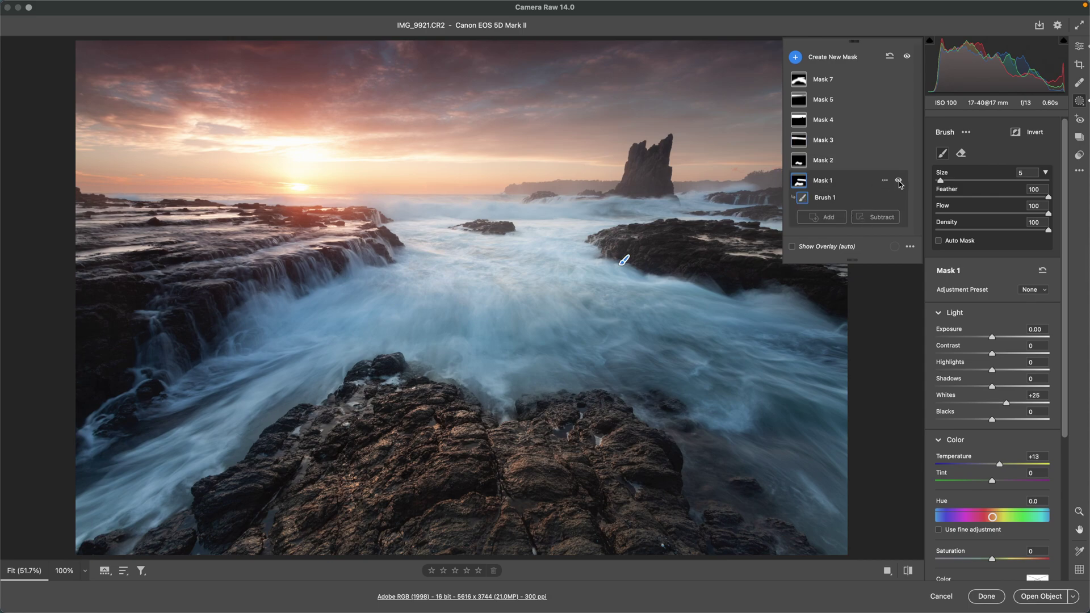
click(899, 181)
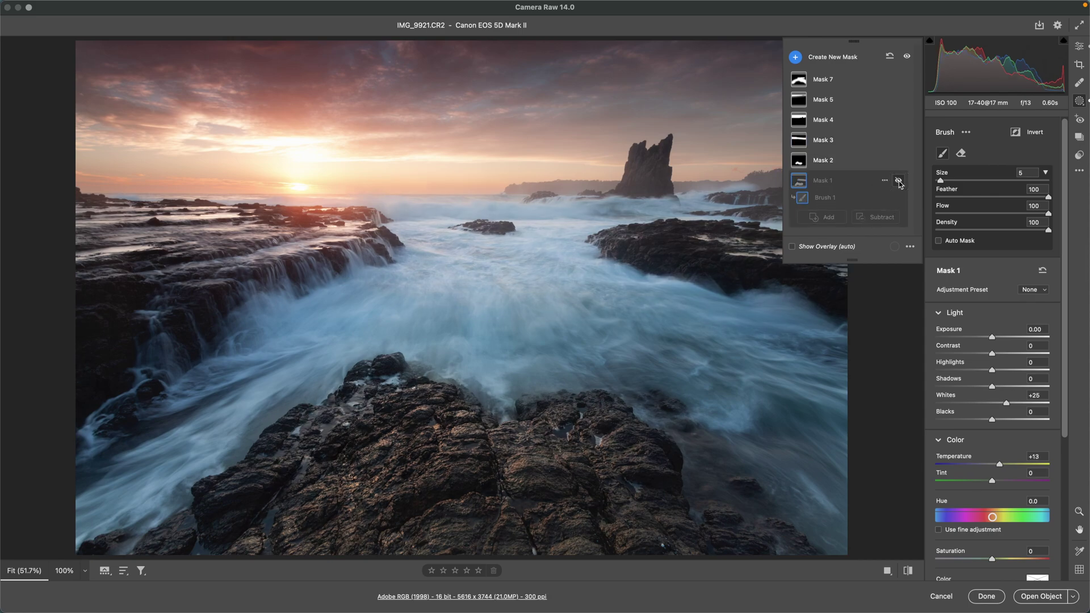
click(899, 181)
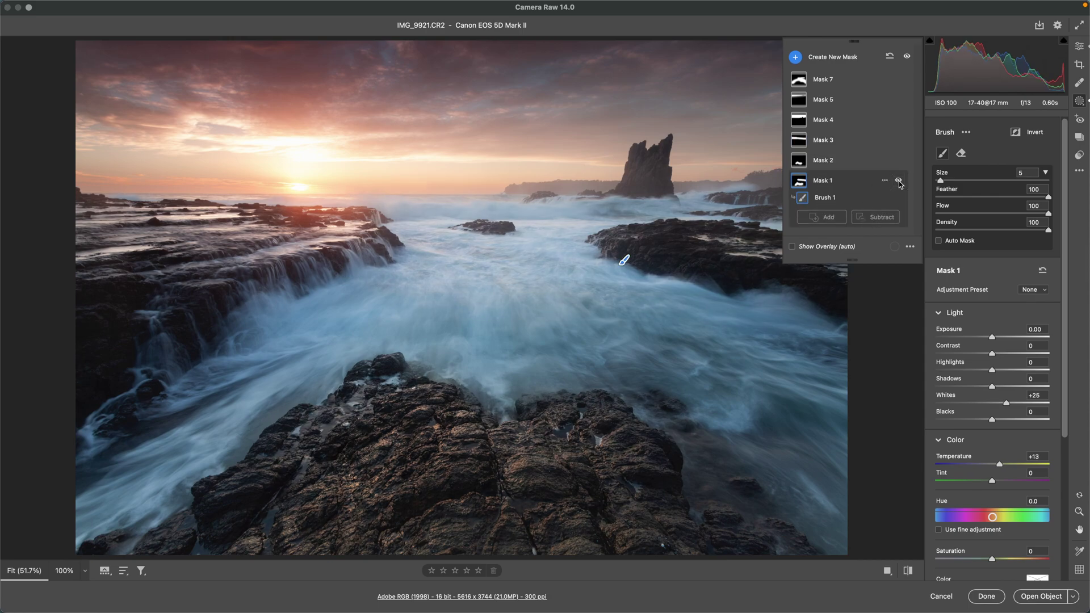
click(833, 162)
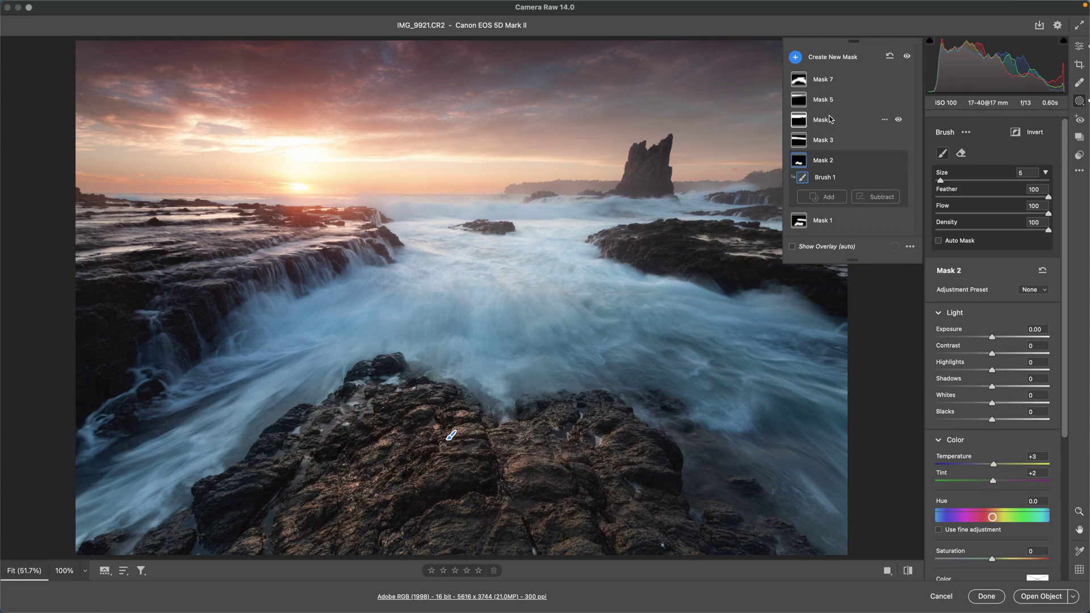